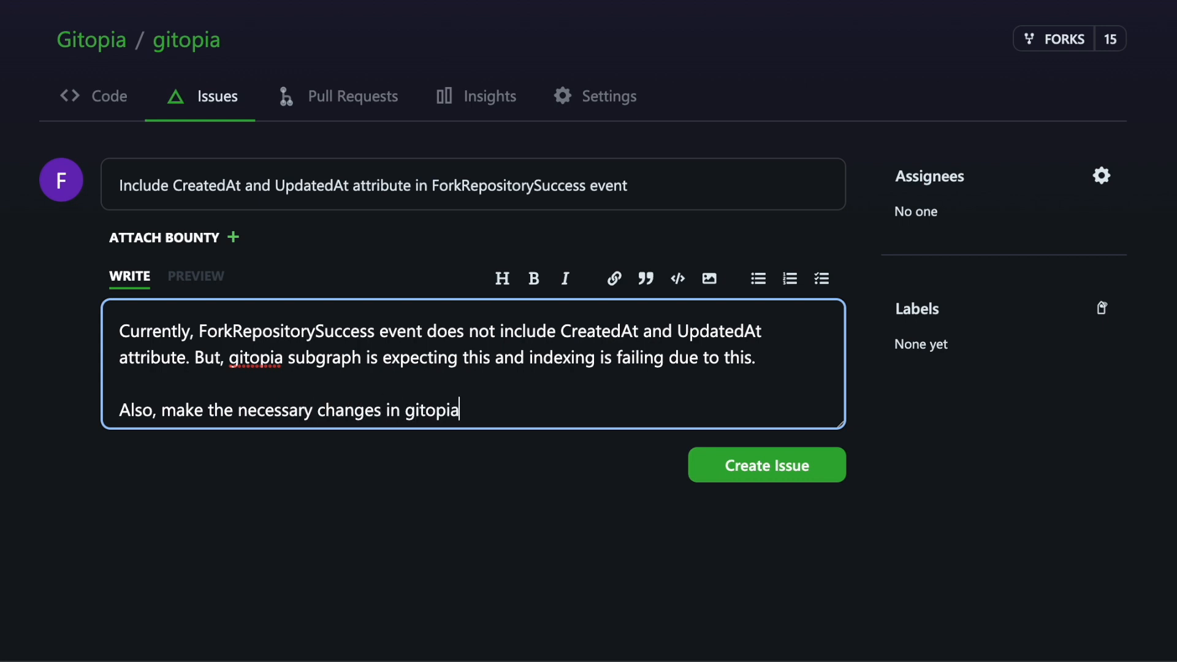
Finish the issue description with "subgraph along with this." and enter a bounty of 100 lore for the issue.
key("Return")
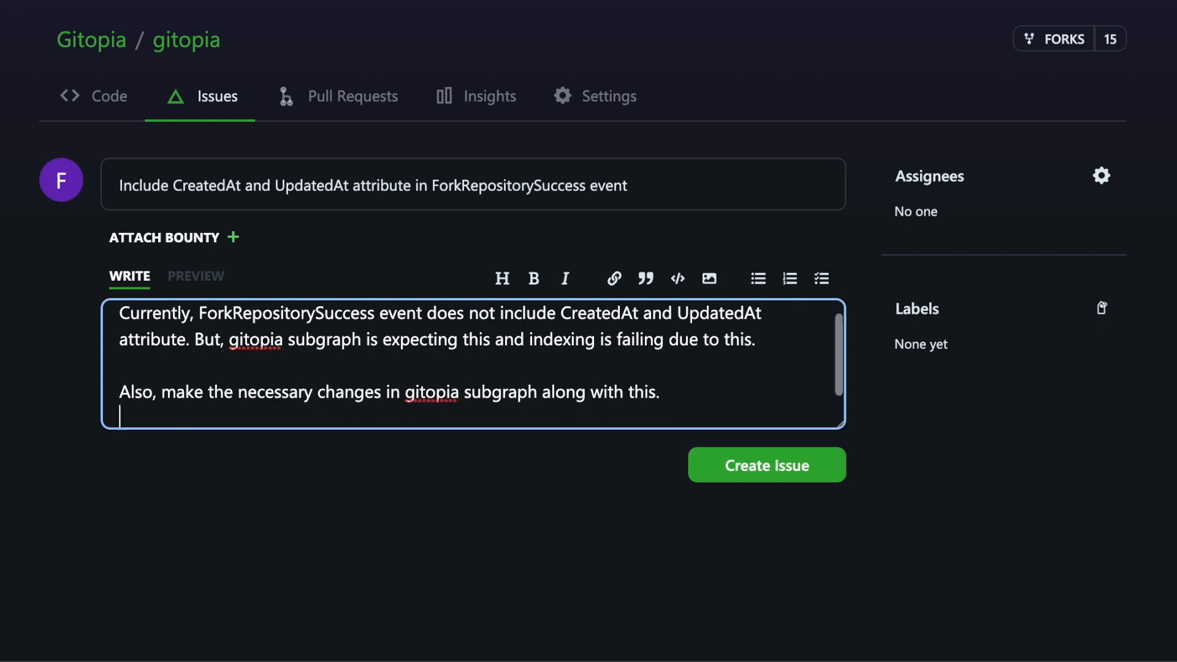
left_click(208, 239)
left_click(439, 190)
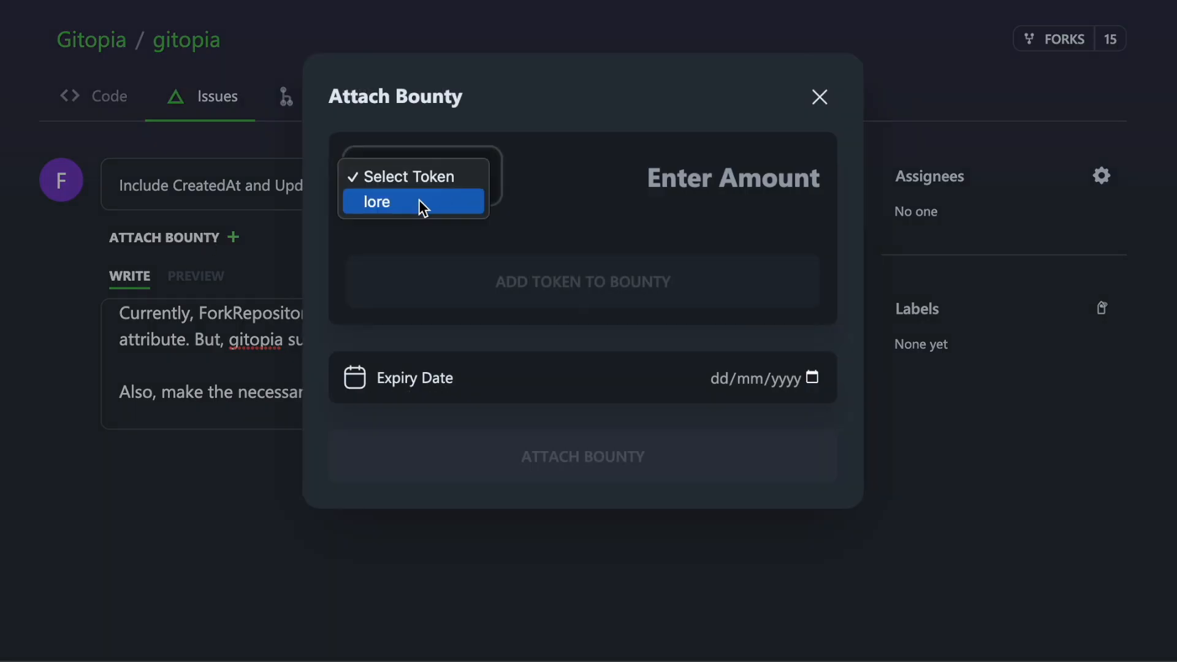
left_click(419, 201)
left_click(732, 177)
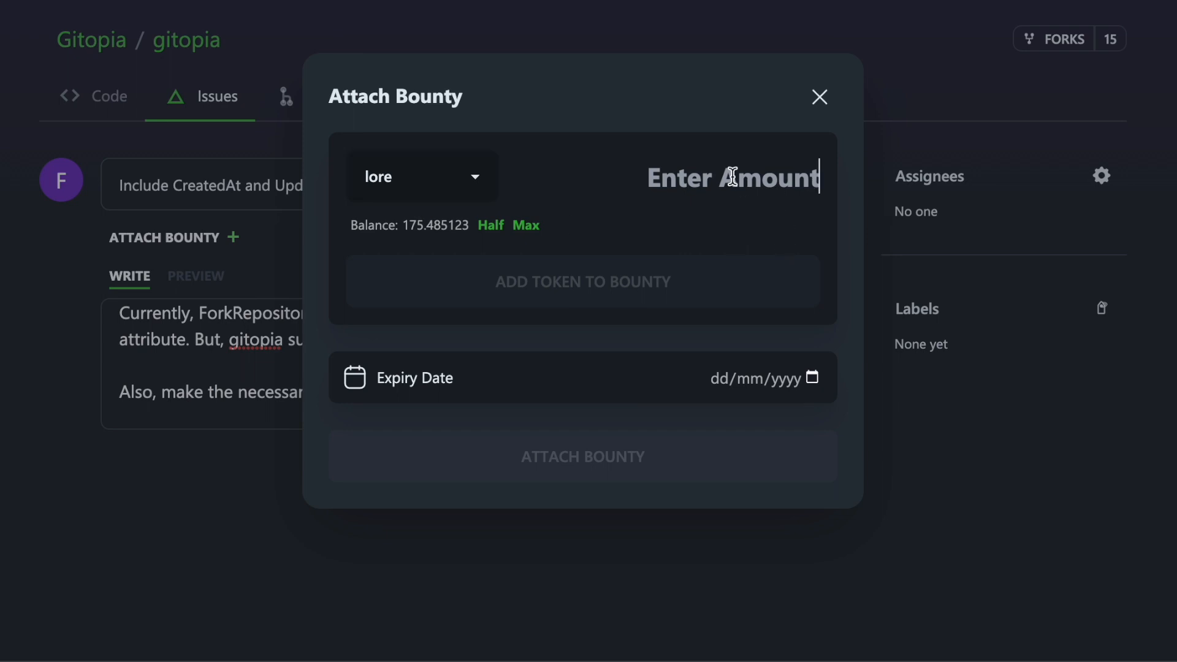
type("1")
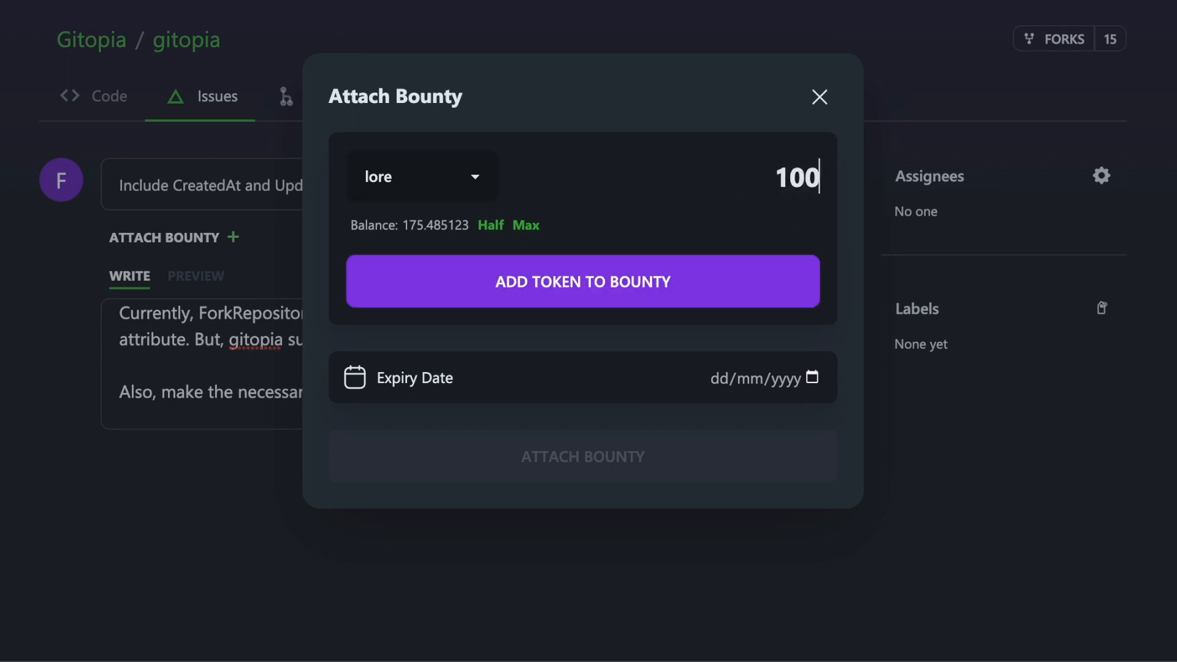
type("00")
Set the bounty's expiry date to 12/07/2023.
left_click(812, 378)
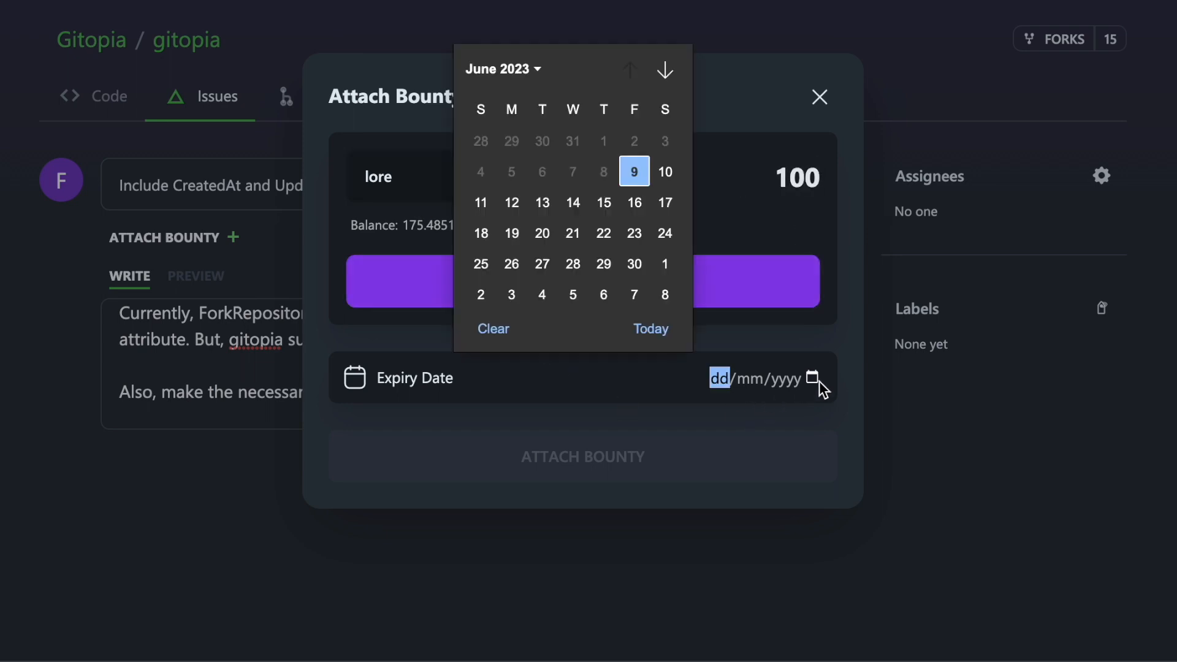
left_click(534, 72)
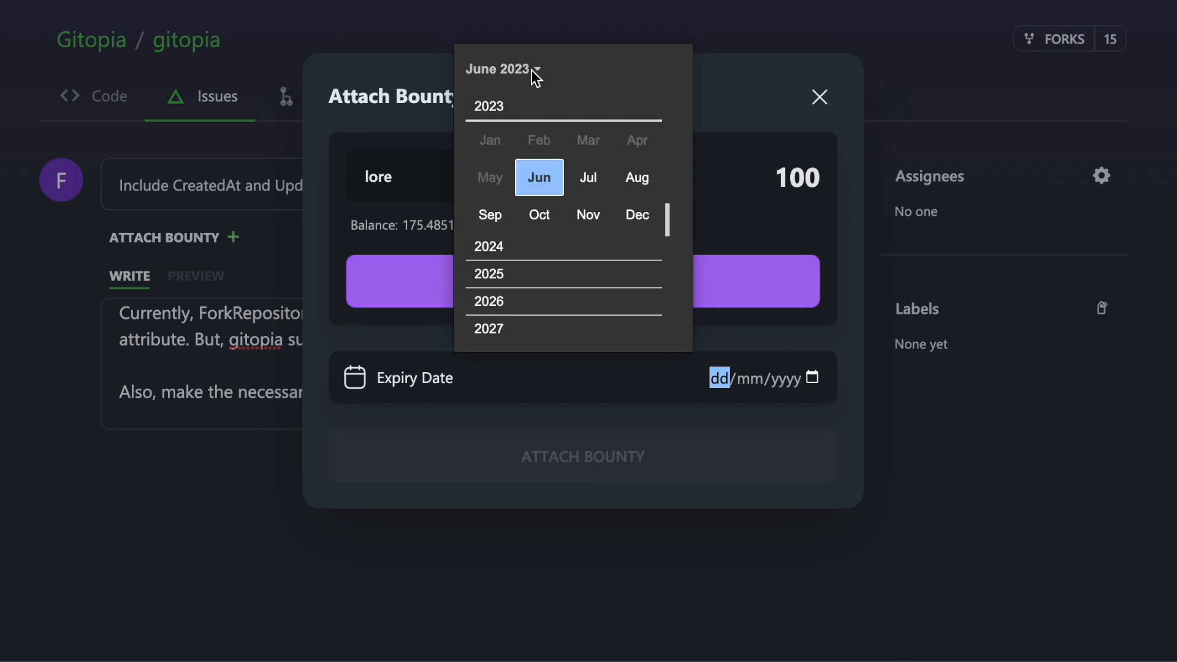
left_click(590, 178)
left_click(573, 204)
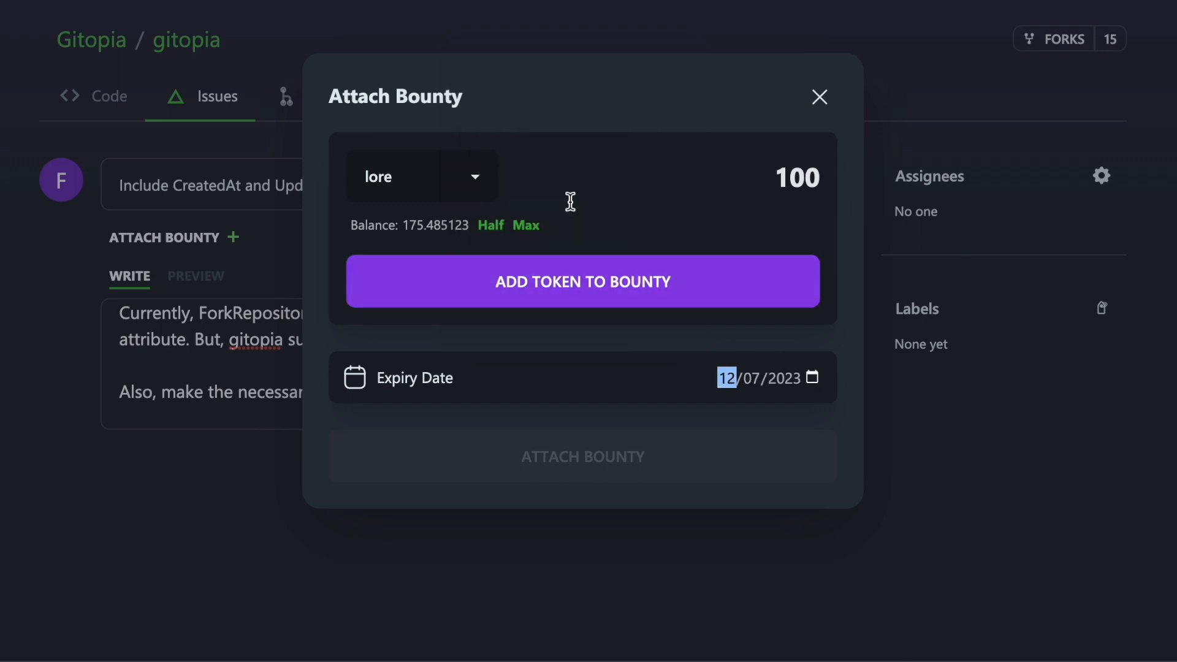
Add the token amount, attach the bounty to the issue, and create the issue.
left_click(577, 282)
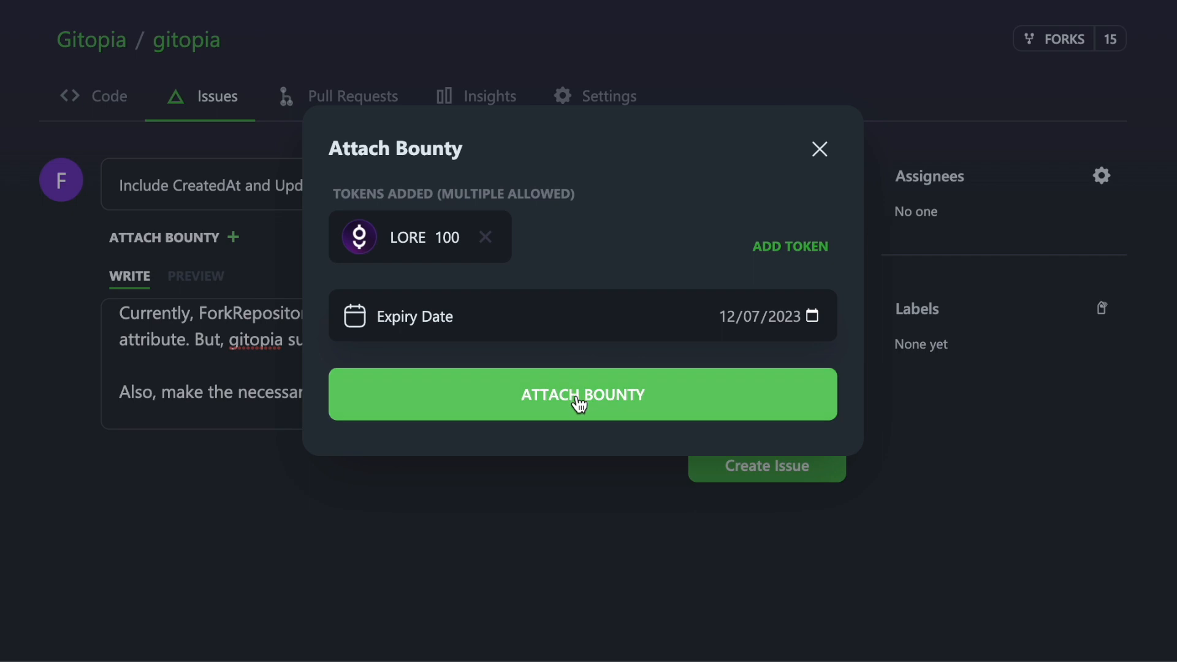
left_click(579, 409)
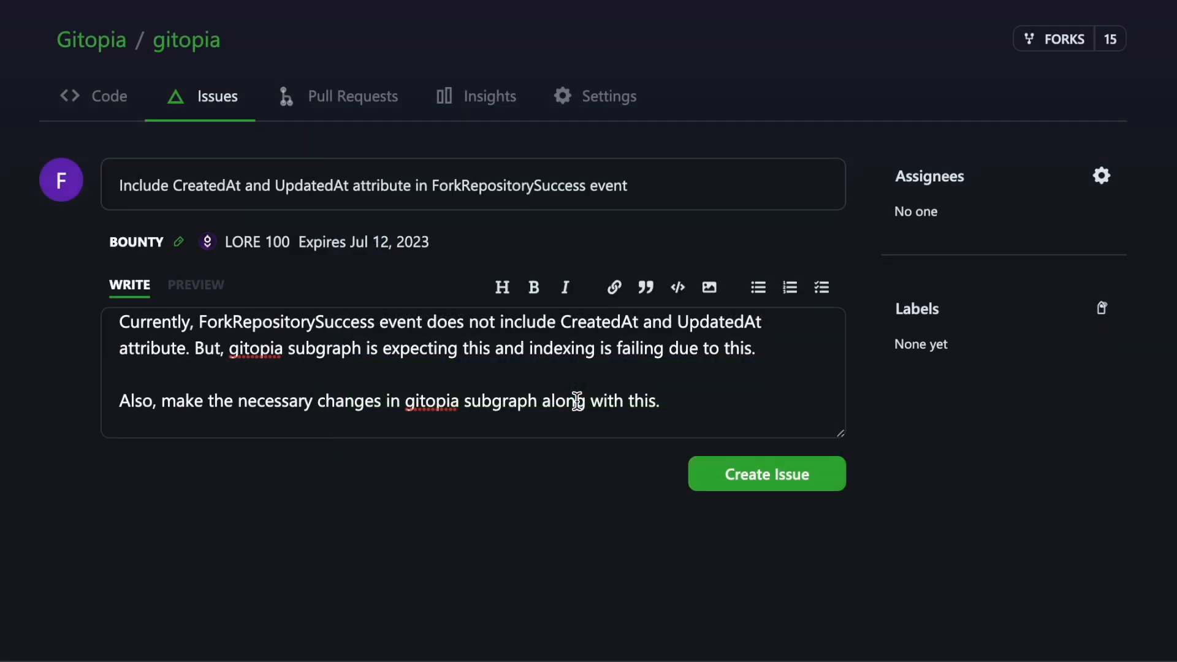
left_click(739, 476)
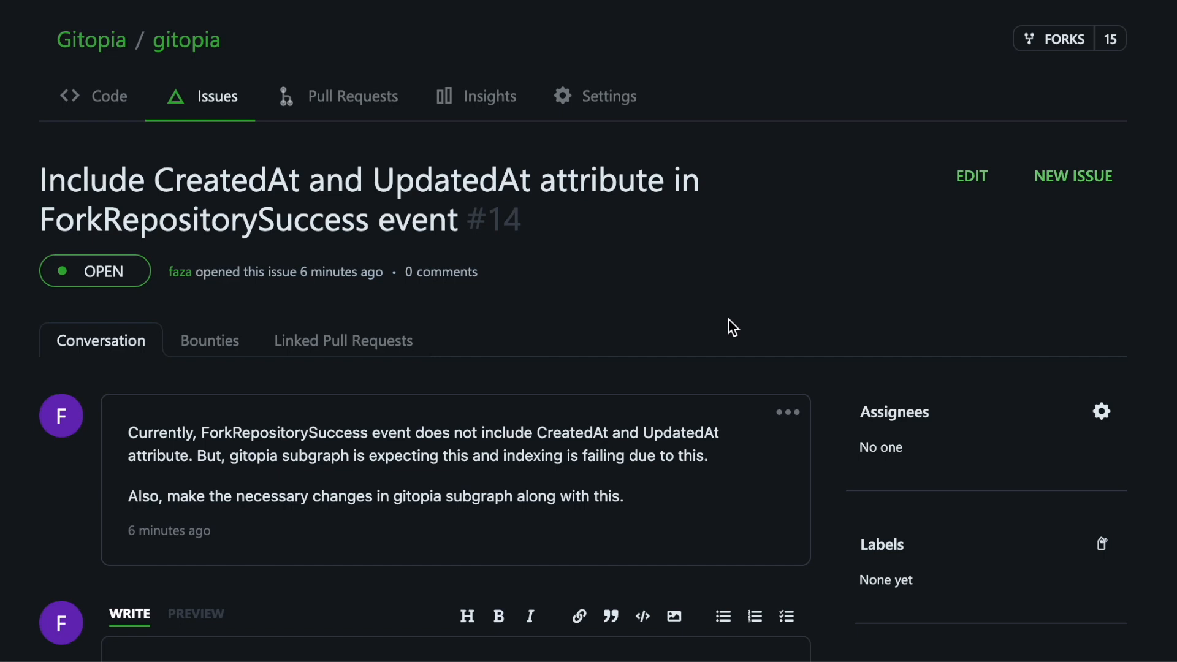
Reopen the ForkRepositorySuccess issue from the issue list and view its attached bounties.
left_click(225, 112)
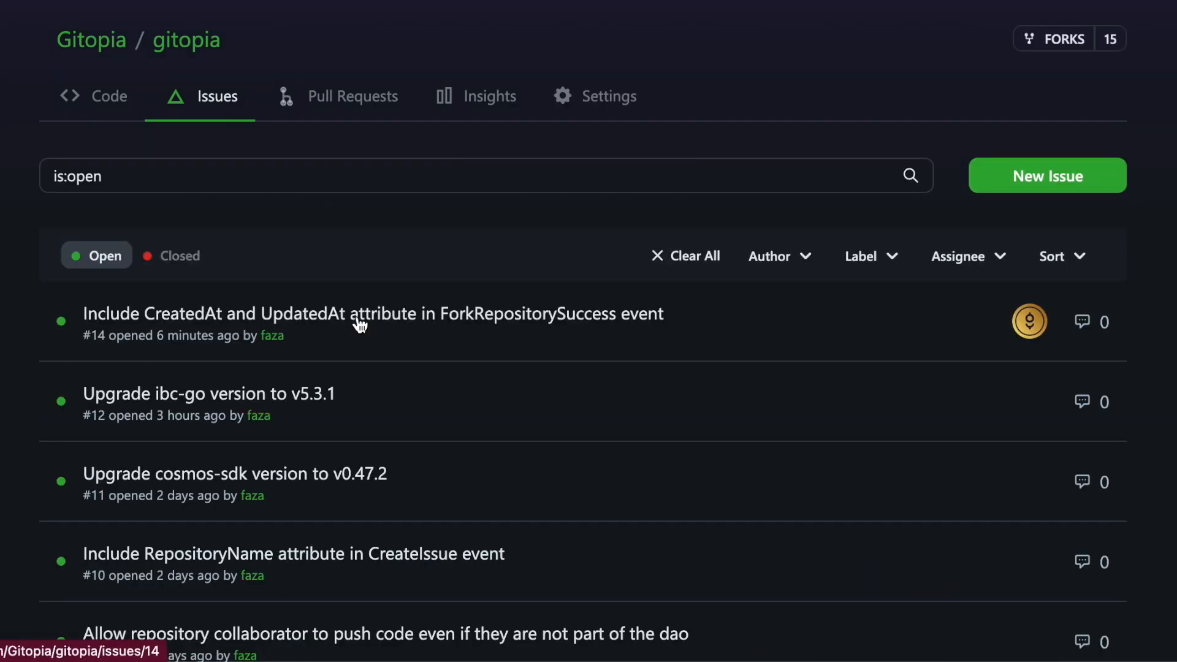
left_click(357, 320)
left_click(209, 340)
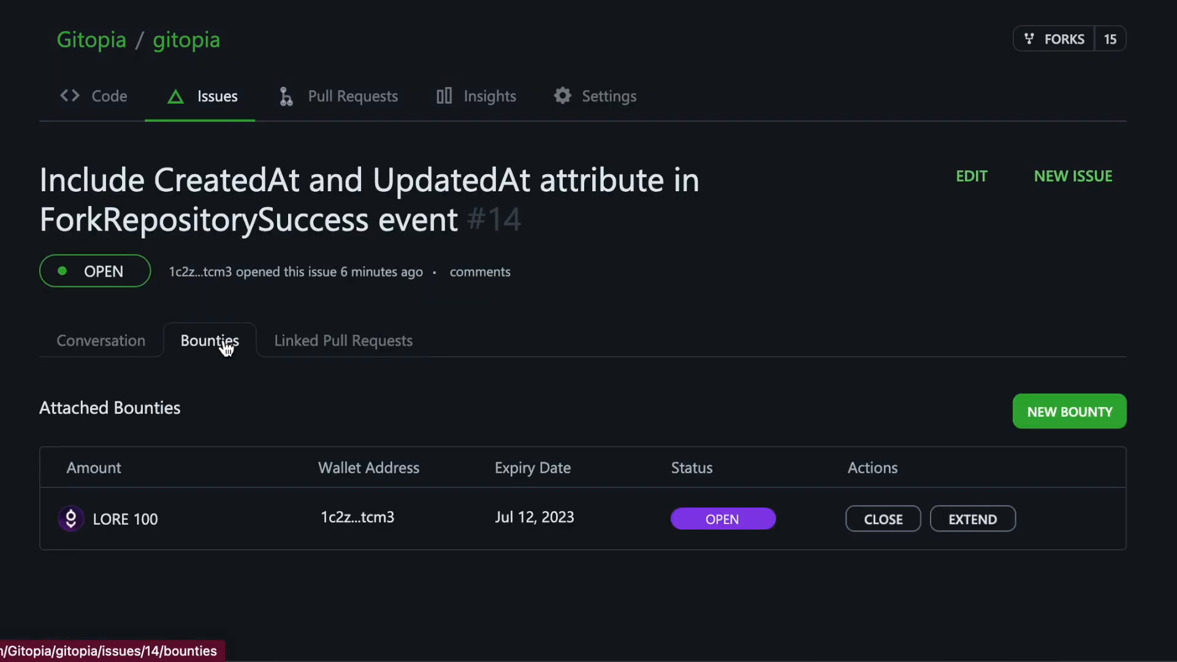
left_click(1055, 412)
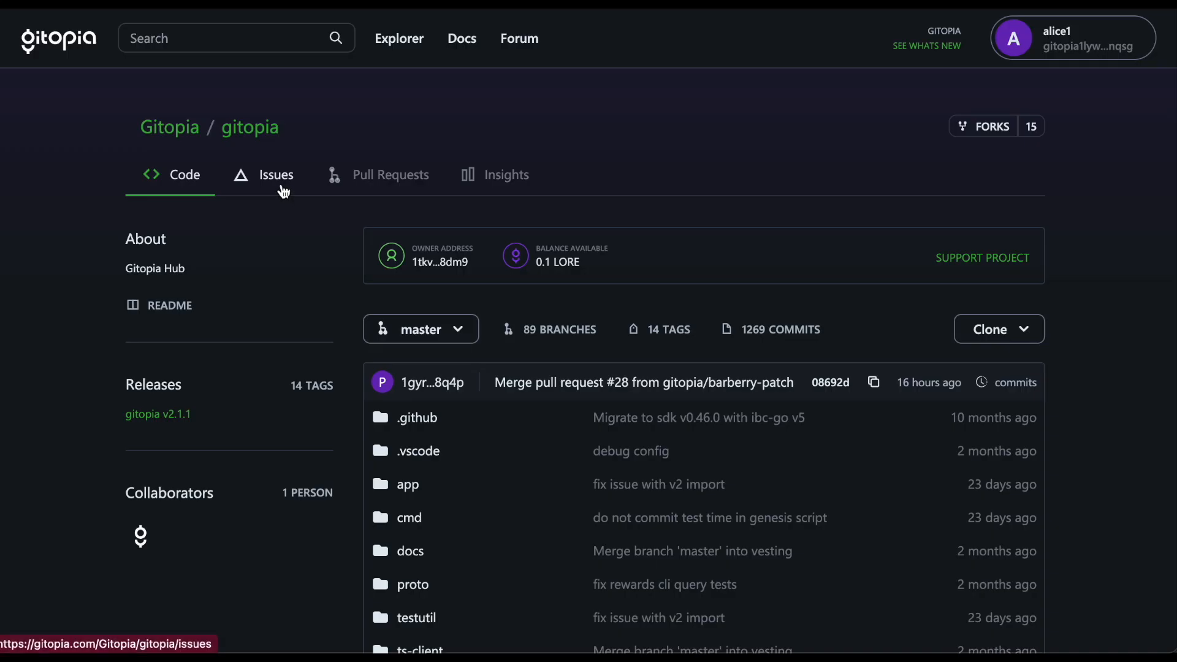
From the contributor's account, comment "Hey, i'm interested to work on this." on the ForkRepositorySuccess issue in Gitopia/gitopia.
left_click(282, 188)
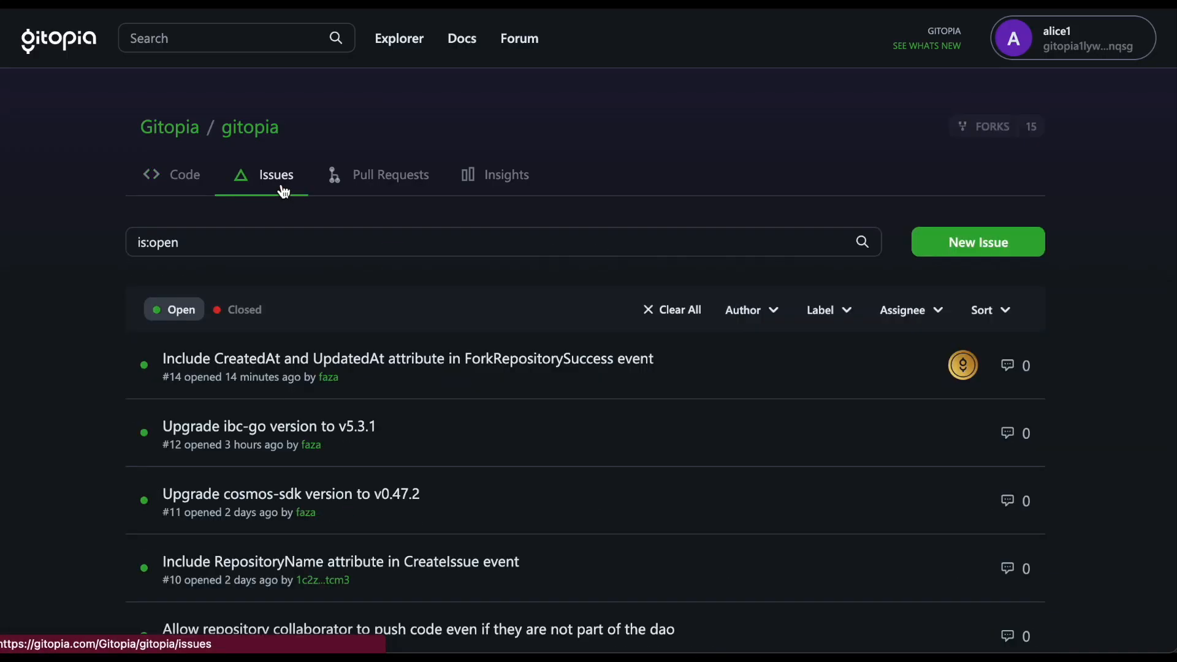
left_click(390, 331)
scroll(86, 376, "down", 3)
left_click(278, 528)
type("Hey, i'm interested to work on this.")
left_click(711, 608)
left_click(665, 375)
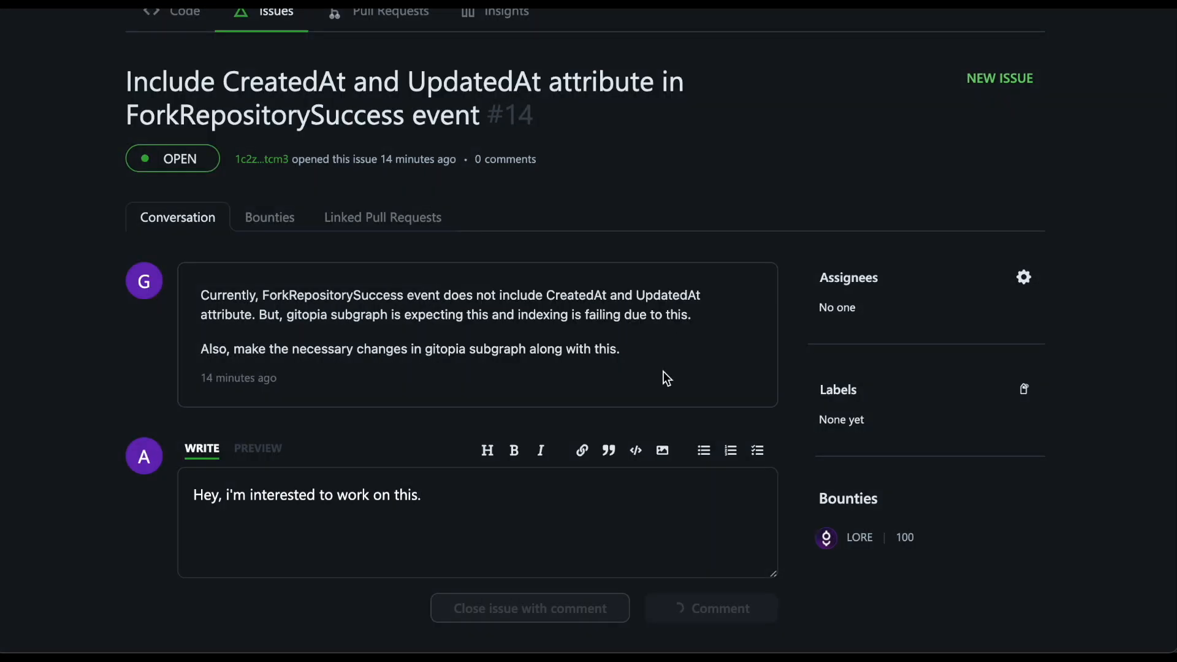
scroll(663, 372, "down", 1)
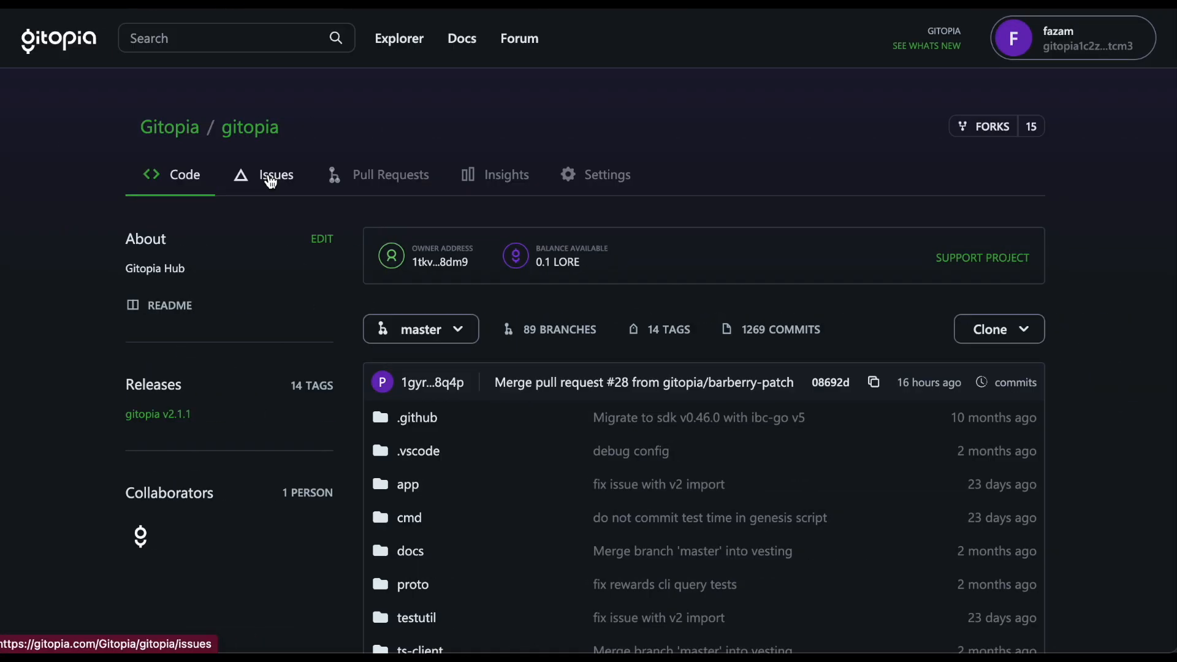
From the maintainer's account, reply "Sure, i'll assign it to you. Let me know if you need any assistance." on the ForkRepositorySuccess issue.
left_click(270, 182)
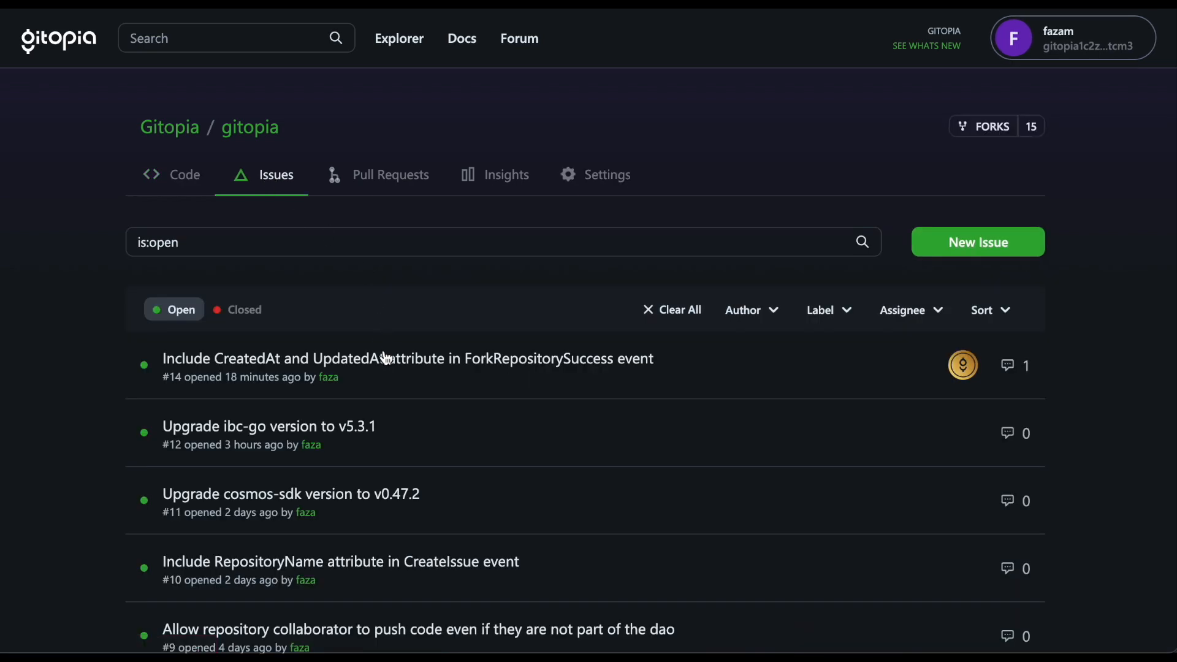
left_click(384, 353)
scroll(131, 392, "down", 5)
left_click(310, 443)
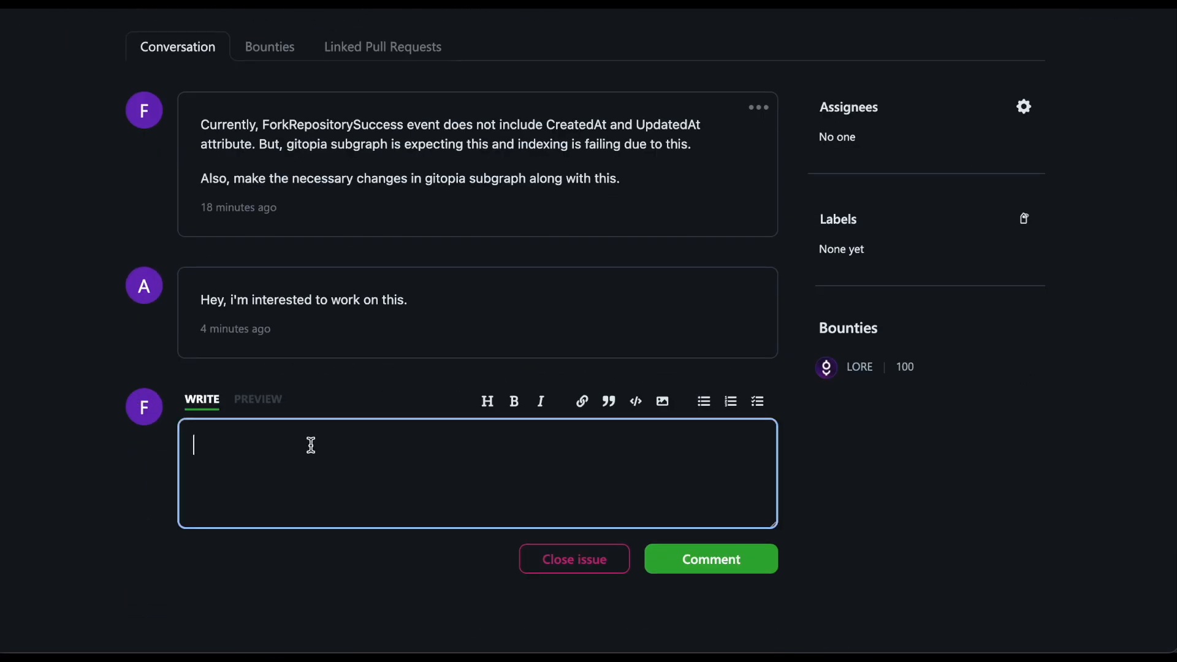
type("Sure, i'll assign it to you. Let me know if you need any assistance.")
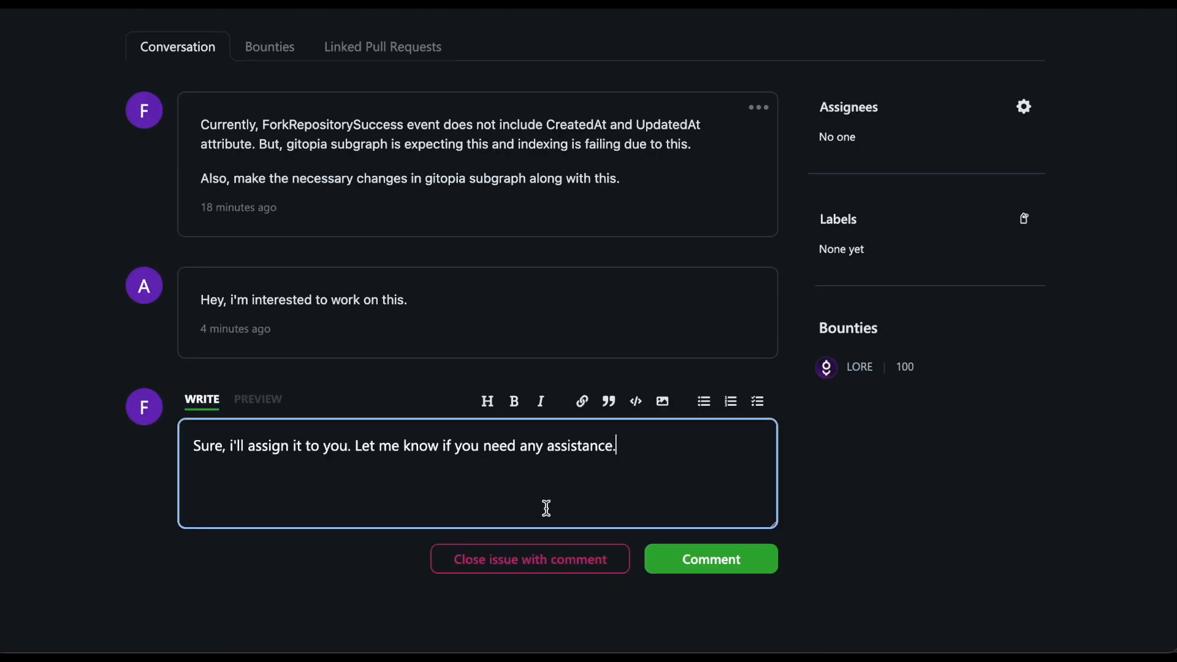
left_click(711, 558)
left_click(657, 376)
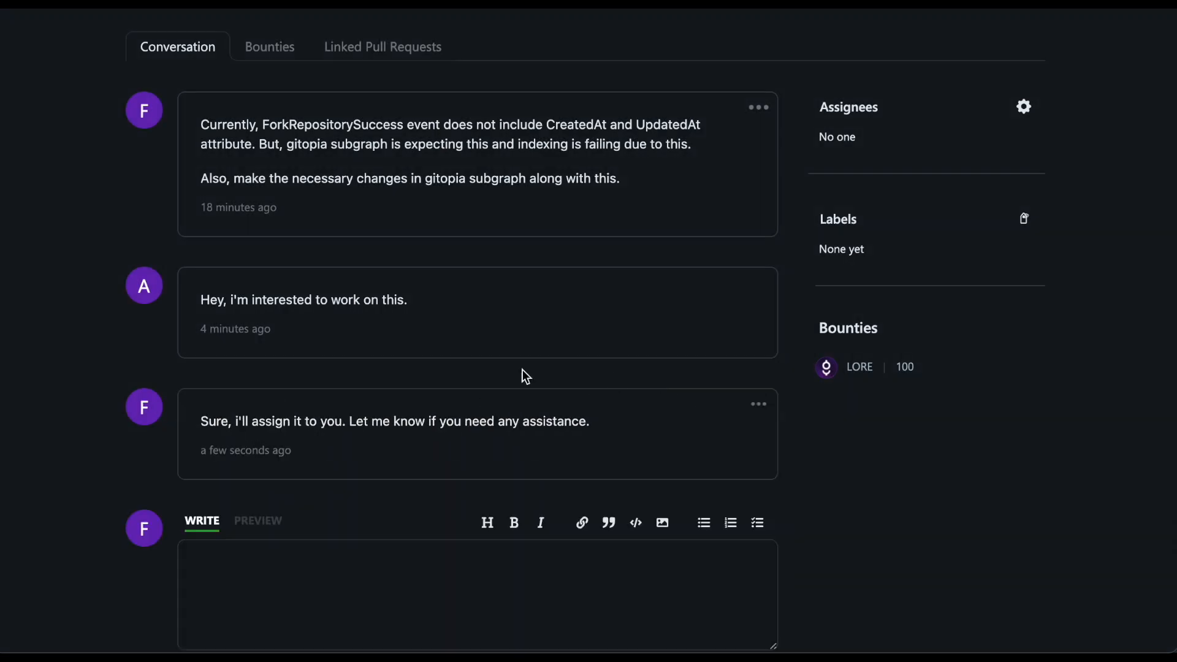
Copy the interested contributor's wallet address from their profile page and return to the issue.
mouse_move(146, 283)
left_click(166, 409)
left_click_drag(317, 200, 694, 217)
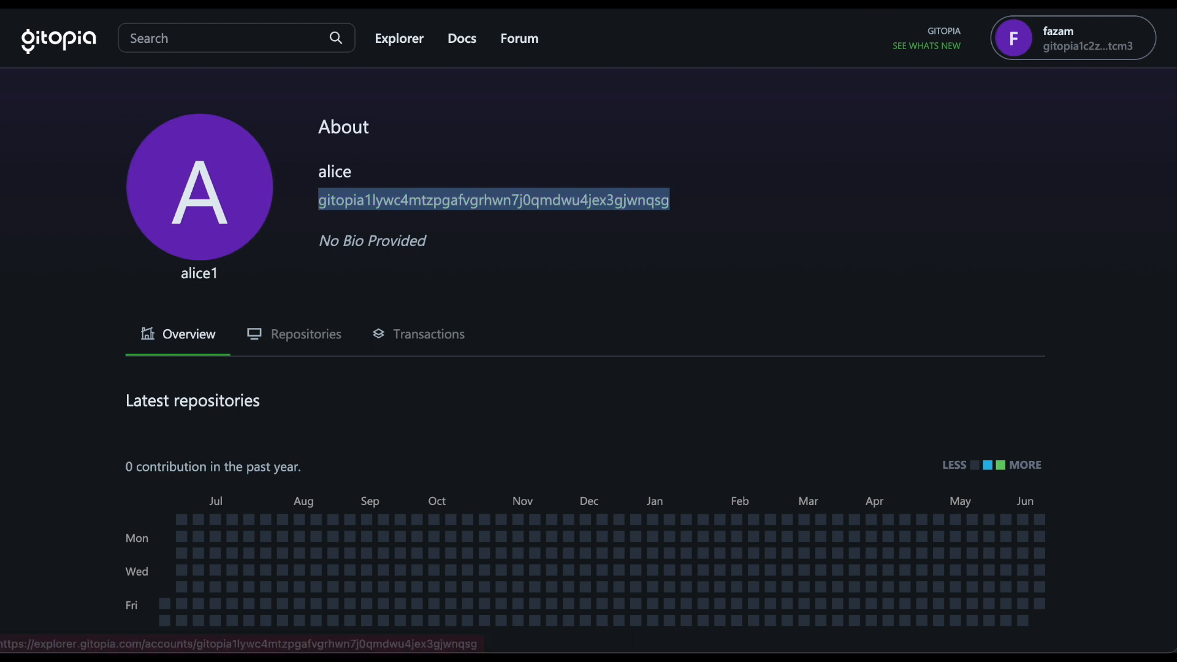
left_click(929, 4)
Assign the issue to the contributor using the copied wallet address and save the assignee.
left_click(1023, 106)
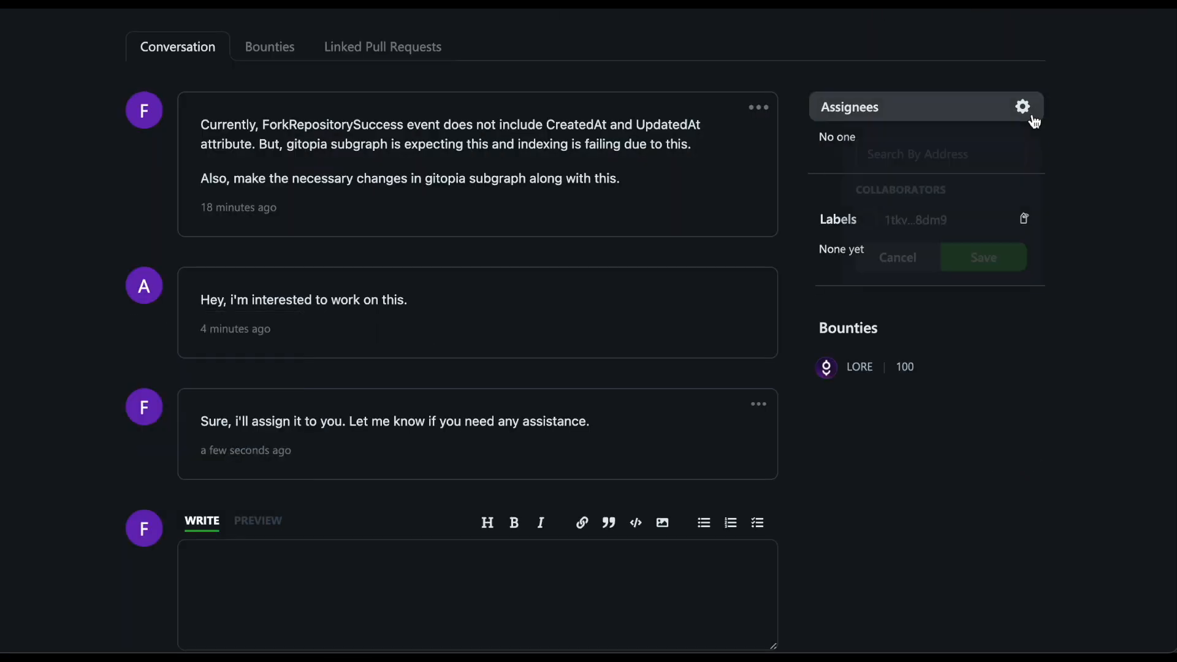
left_click(986, 154)
key("ctrl+v")
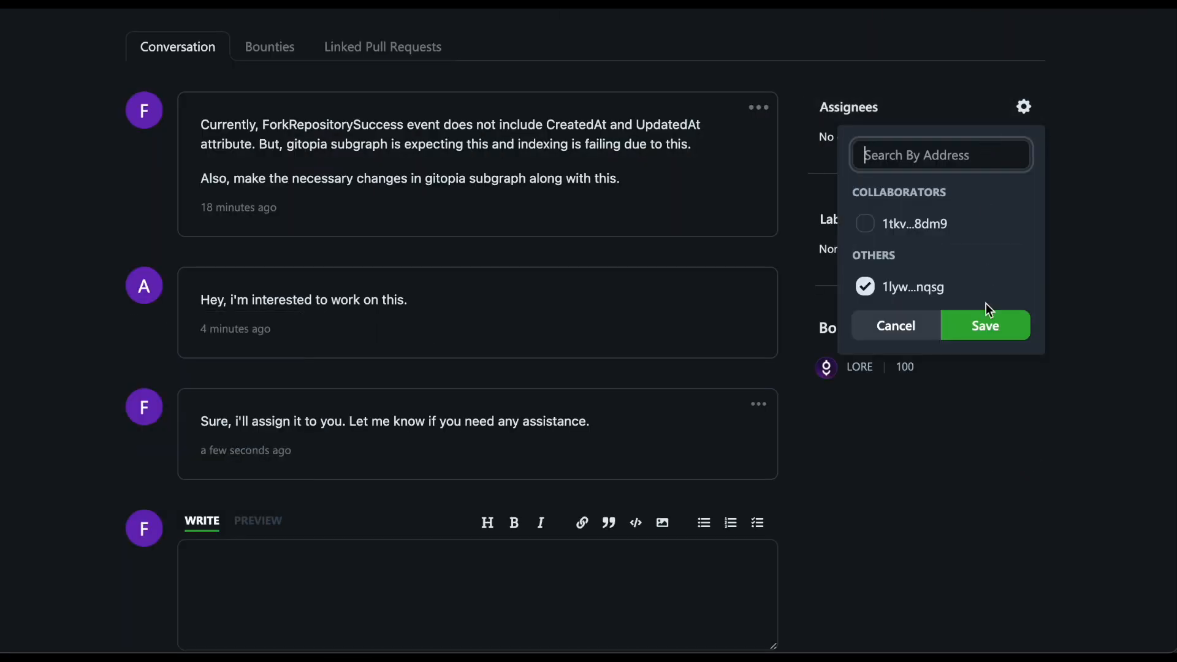
left_click(996, 325)
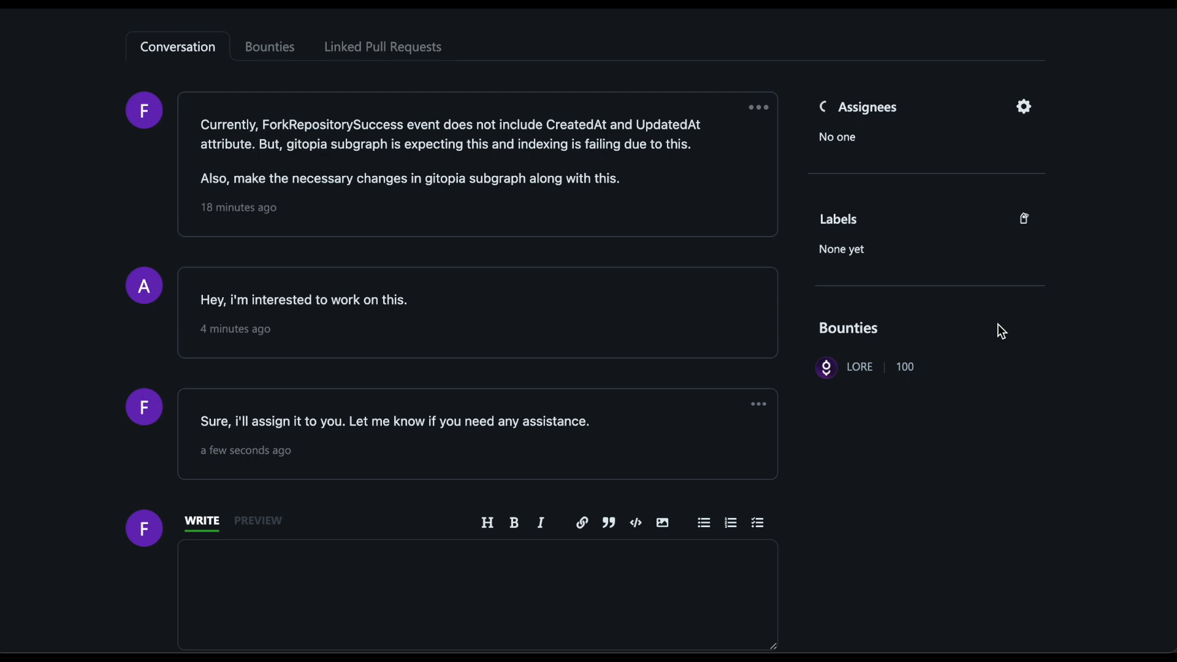
scroll(1001, 331, "down", 1)
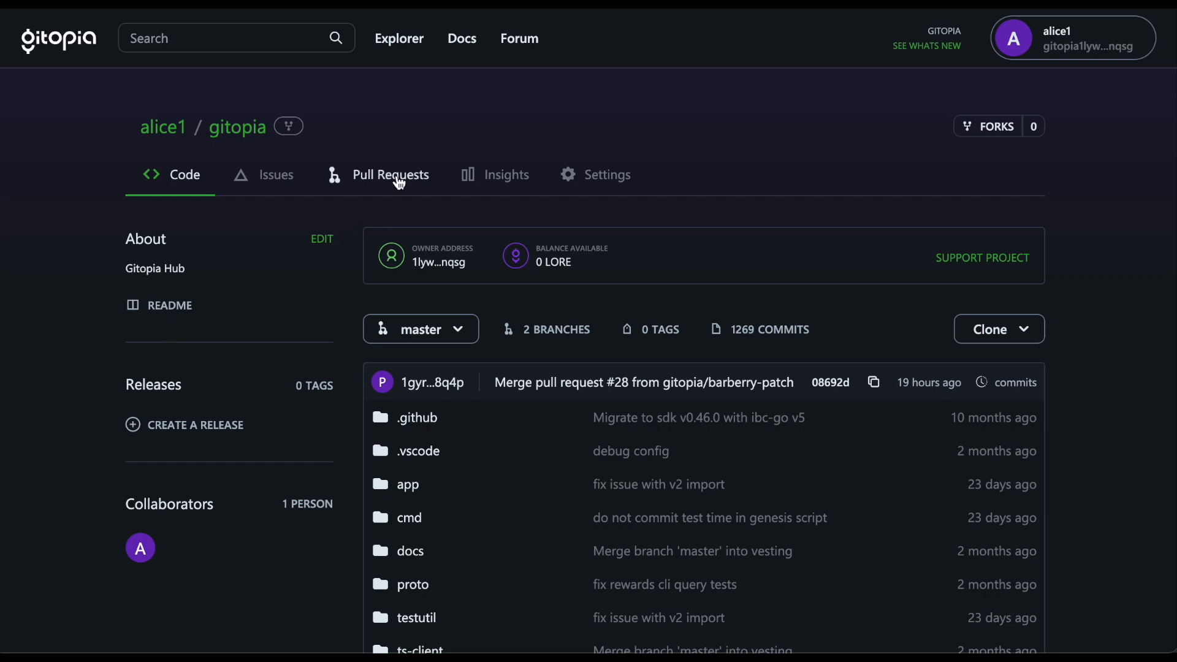
Start a new pull request from the contributor's gitopia fork and set the target repository to Gitopia/gitopia.
left_click(394, 178)
left_click(961, 243)
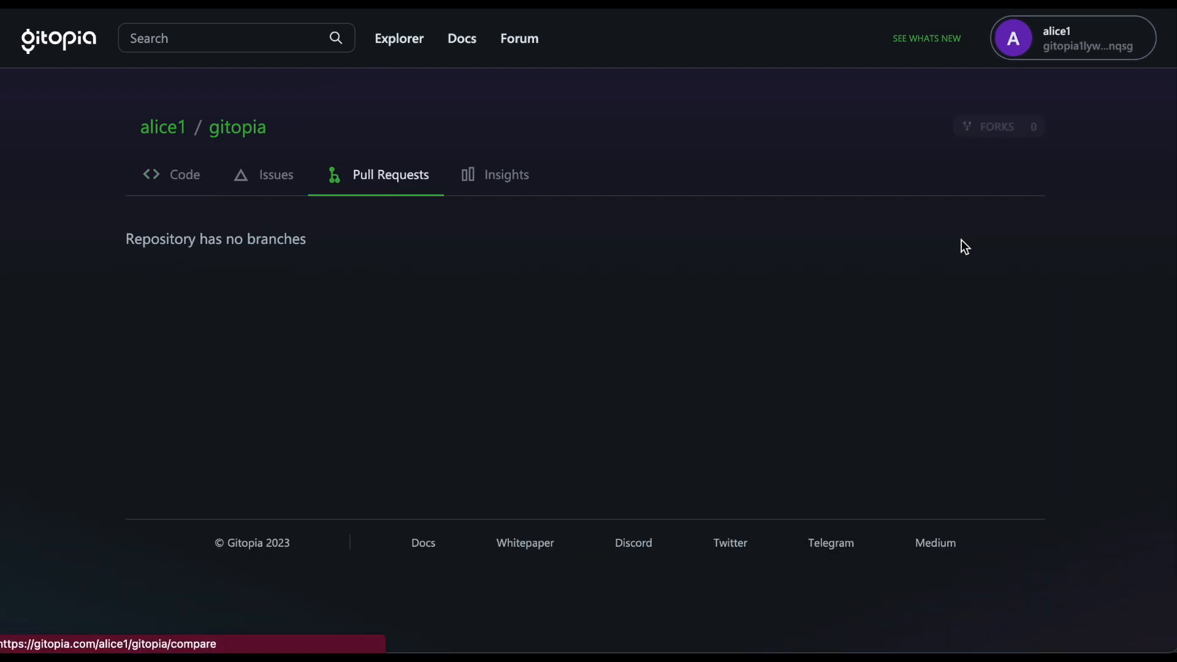
scroll(543, 463, "down", 2)
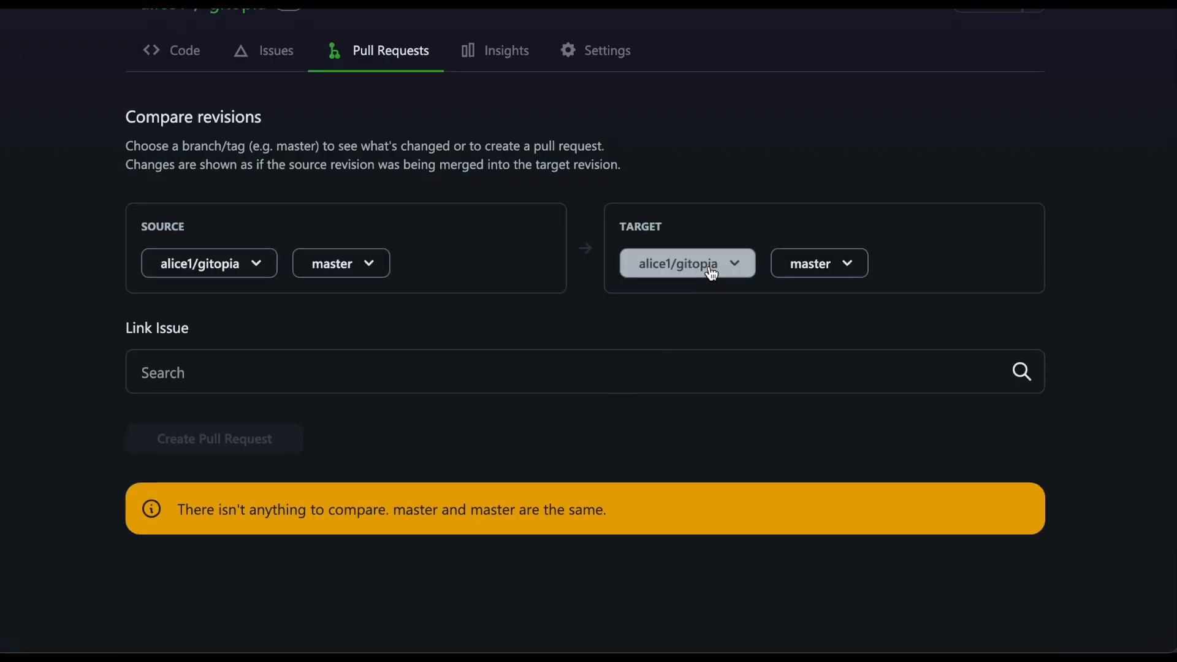
left_click(689, 263)
left_click(701, 391)
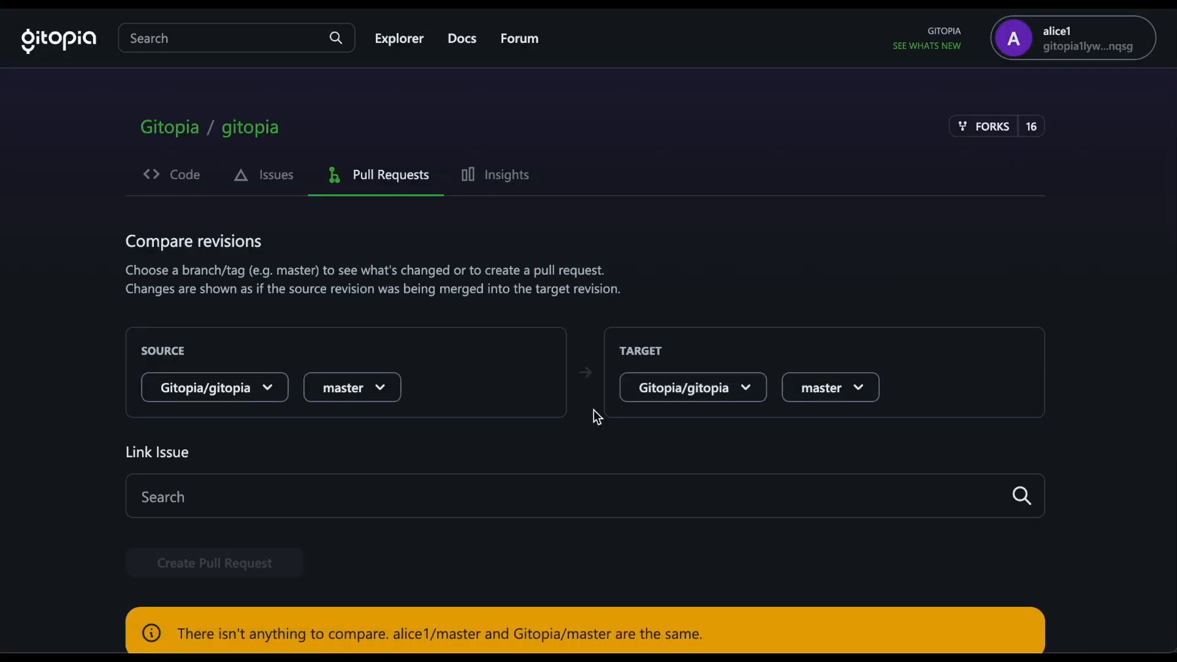
Set the source to the contributor's gitopia fork on the add-missing-event-attributes branch and review the changed files.
scroll(593, 409, "down", 2)
left_click(346, 268)
left_click(302, 384)
scroll(85, 303, "down", 1)
scroll(86, 303, "down", 11)
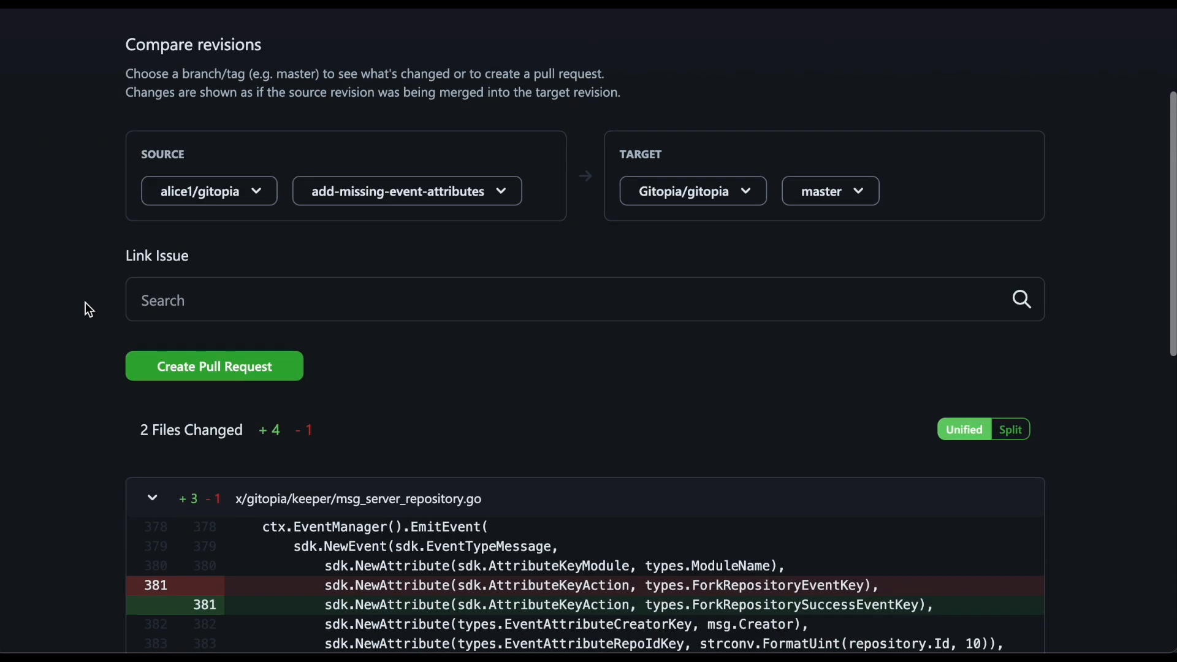
scroll(86, 302, "up", 8)
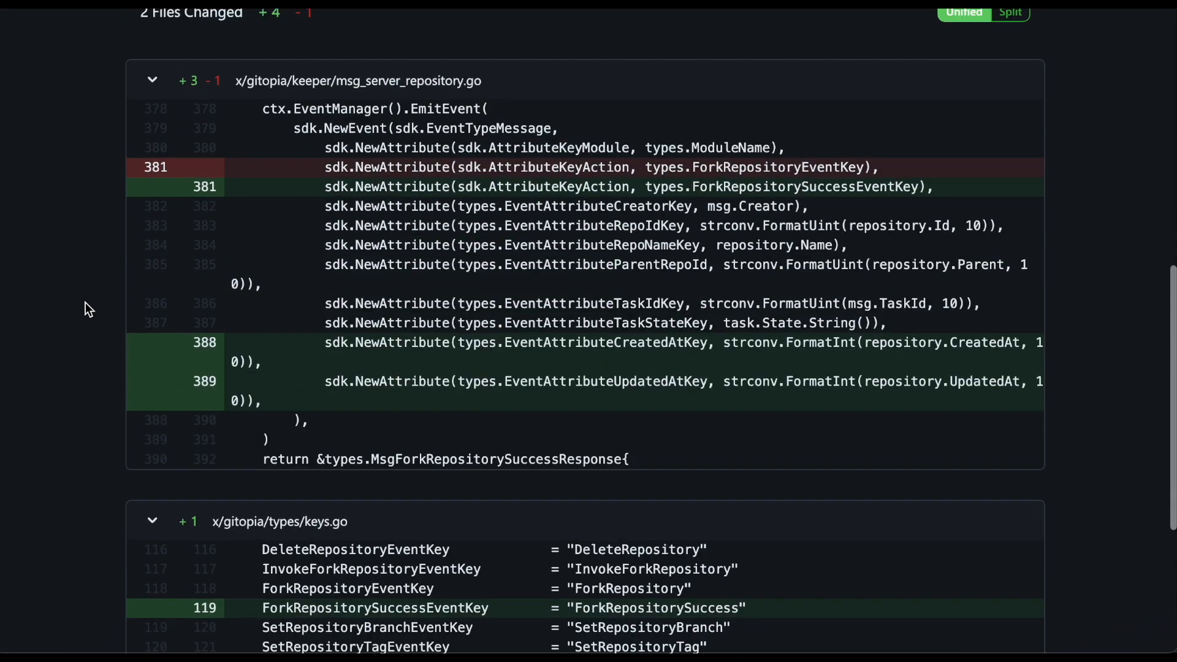
Search for "Incl" and link the issue "Include CreatedAt and UpdatedAt attribute in ForkRepositorySuccess event" to the pull request.
left_click(214, 239)
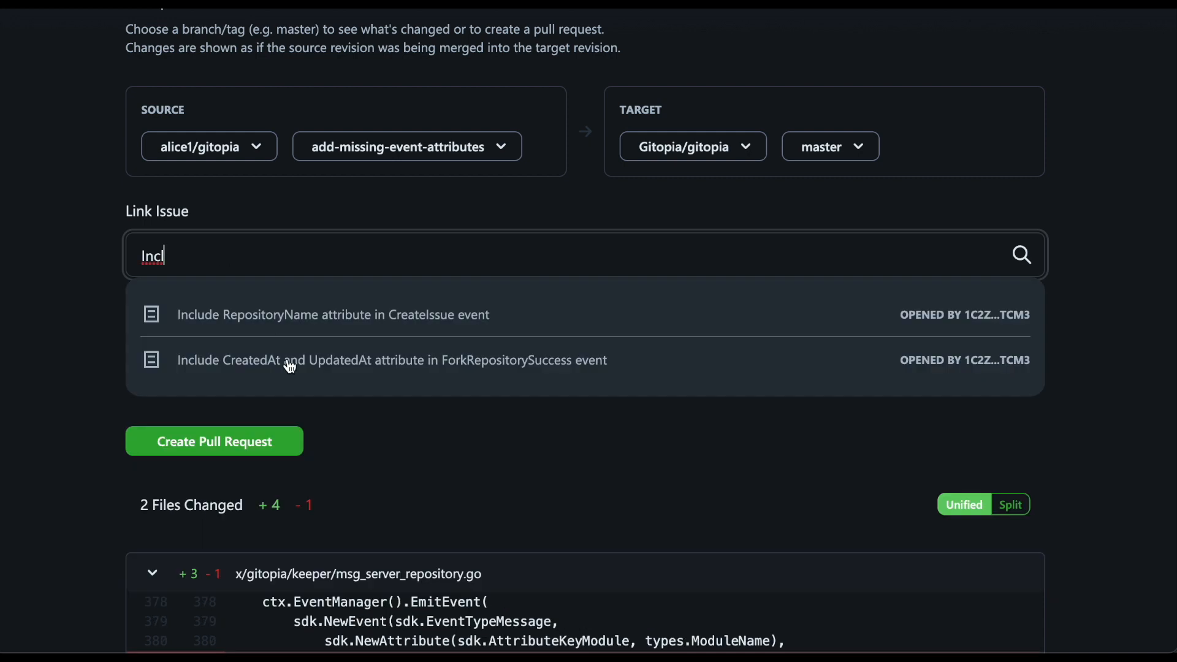
left_click(291, 367)
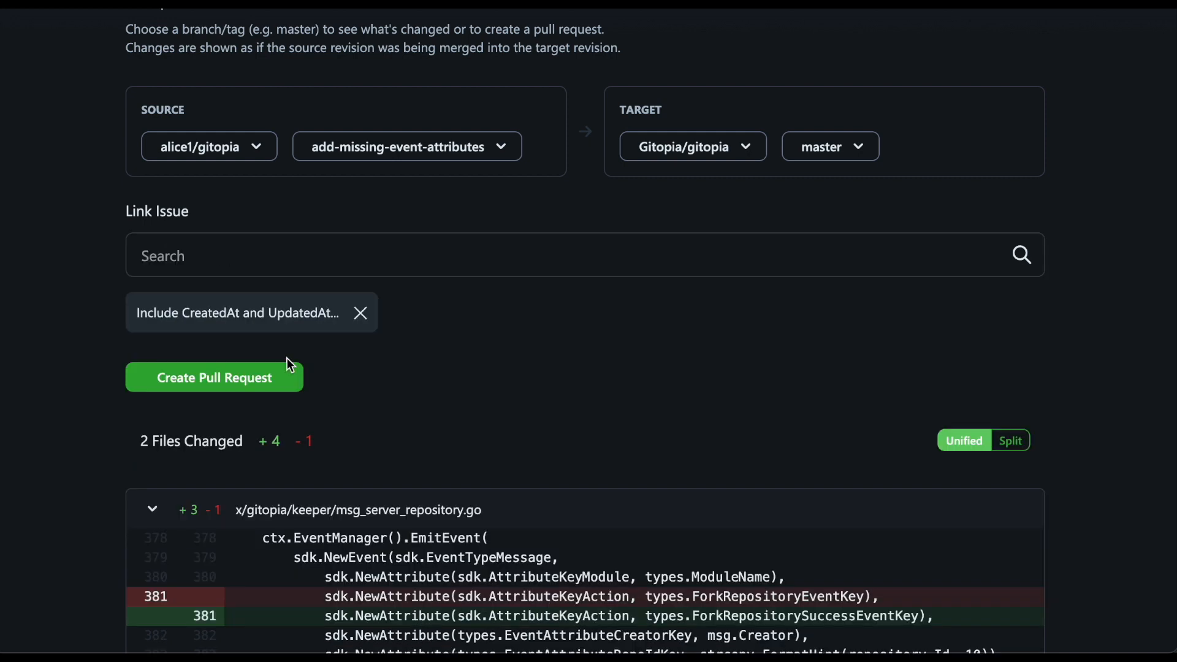
Create the pull request with the title "Include missing attributes in ForkRepositorySuccess event".
left_click(249, 390)
left_click(244, 384)
type("Include mi")
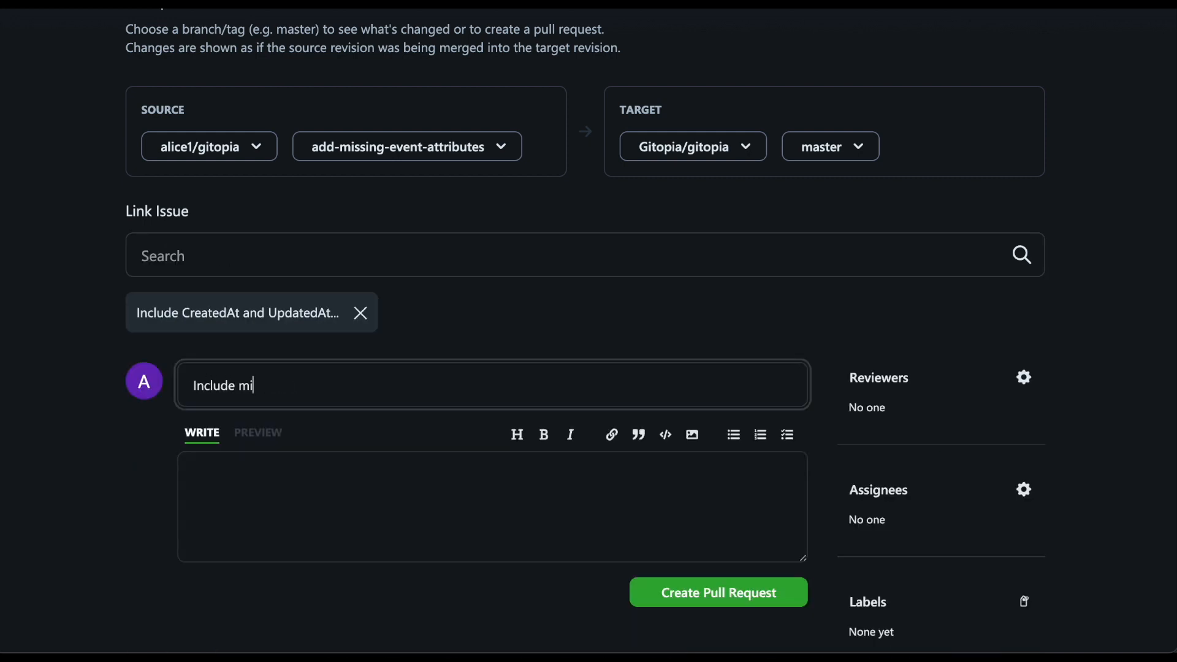
type("ssing attributes in ForkRepositorySuccess event")
scroll(628, 512, "down", 2)
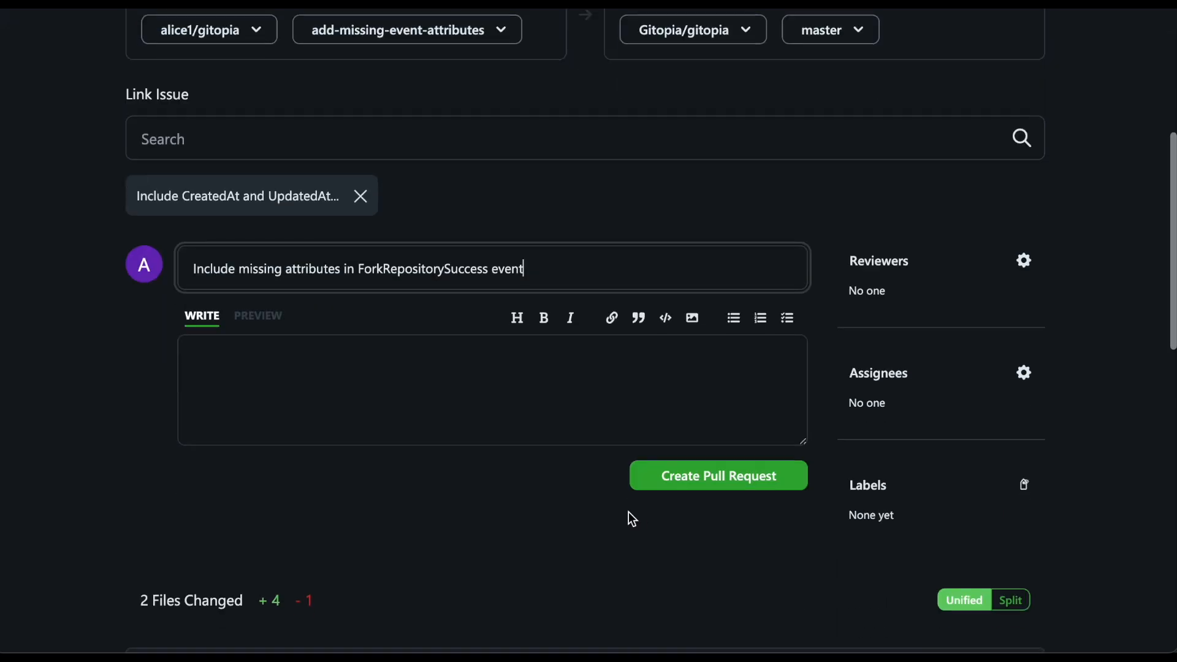
left_click(699, 484)
scroll(37, 251, "down", 5)
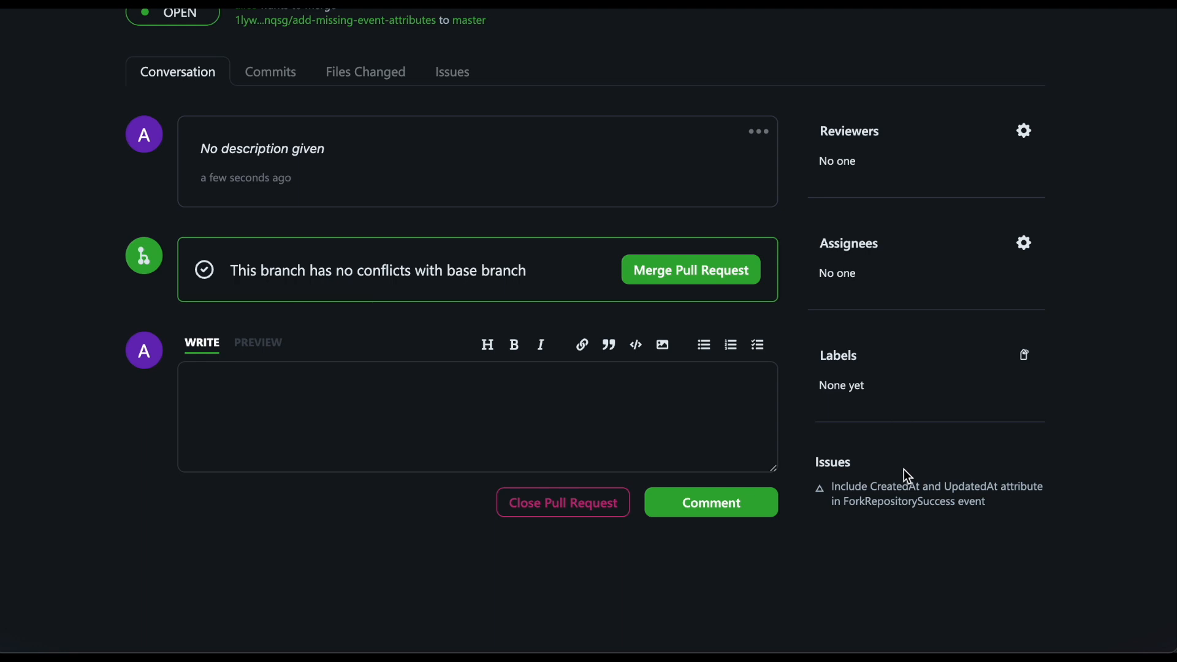
Check the issue linked to the new pull request and open the contributor's wallet details.
mouse_move(905, 488)
scroll(907, 490, "down", 2)
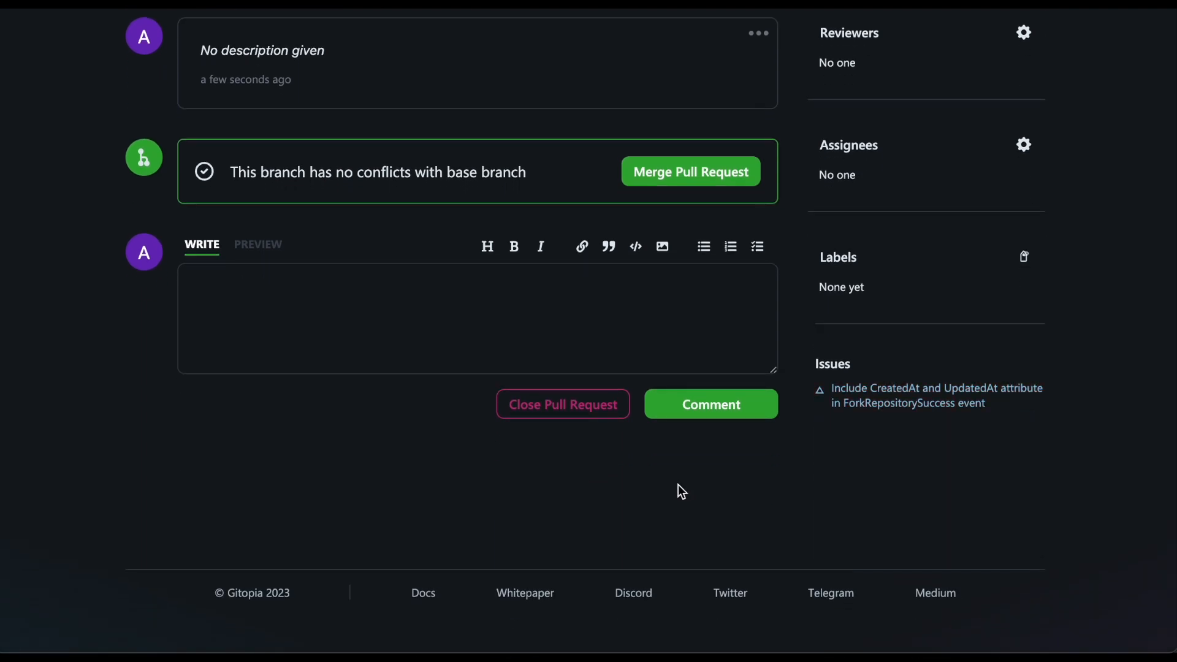
scroll(678, 489, "up", 7)
left_click(1065, 54)
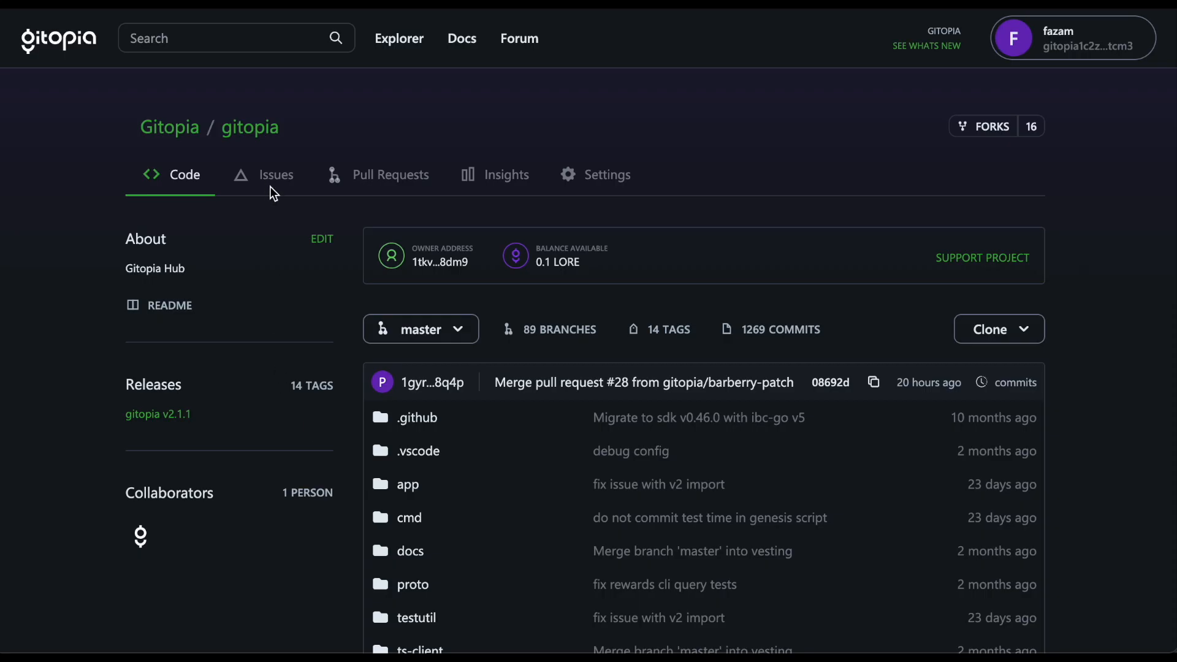
From the maintainer's account, open the issue "Include CreatedAt and UpdatedAt attribute in ForkRepositorySuccess event" and go to its linked pull request #30.
left_click(279, 178)
scroll(98, 231, "down", 2)
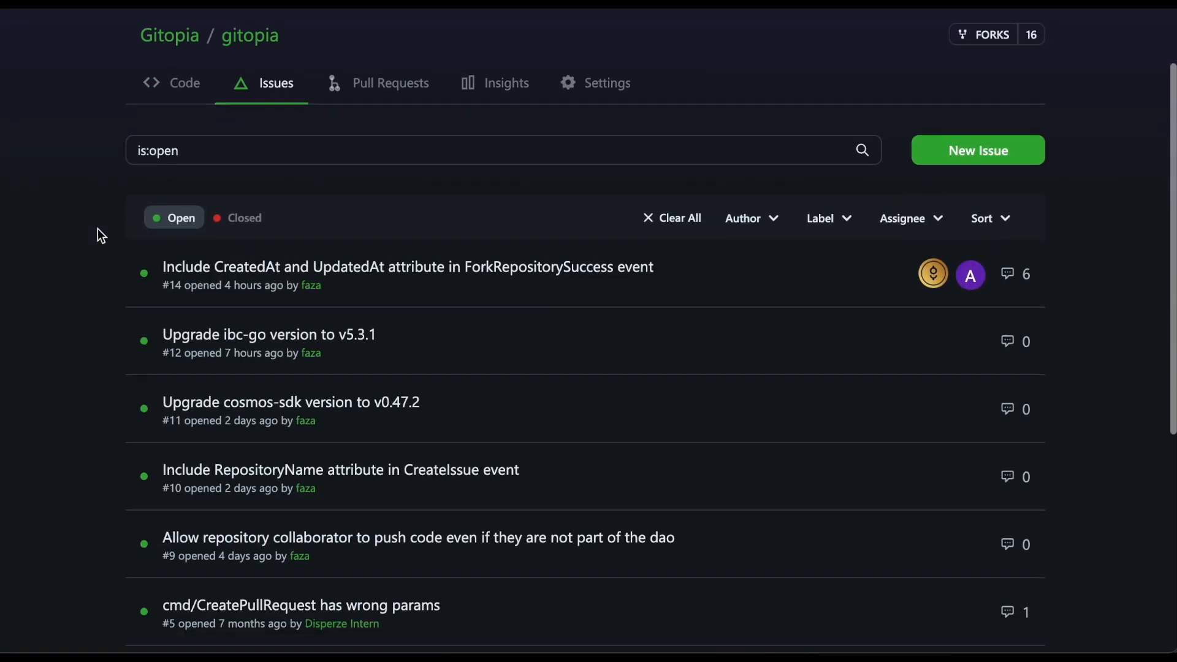
left_click(391, 276)
scroll(46, 303, "down", 8)
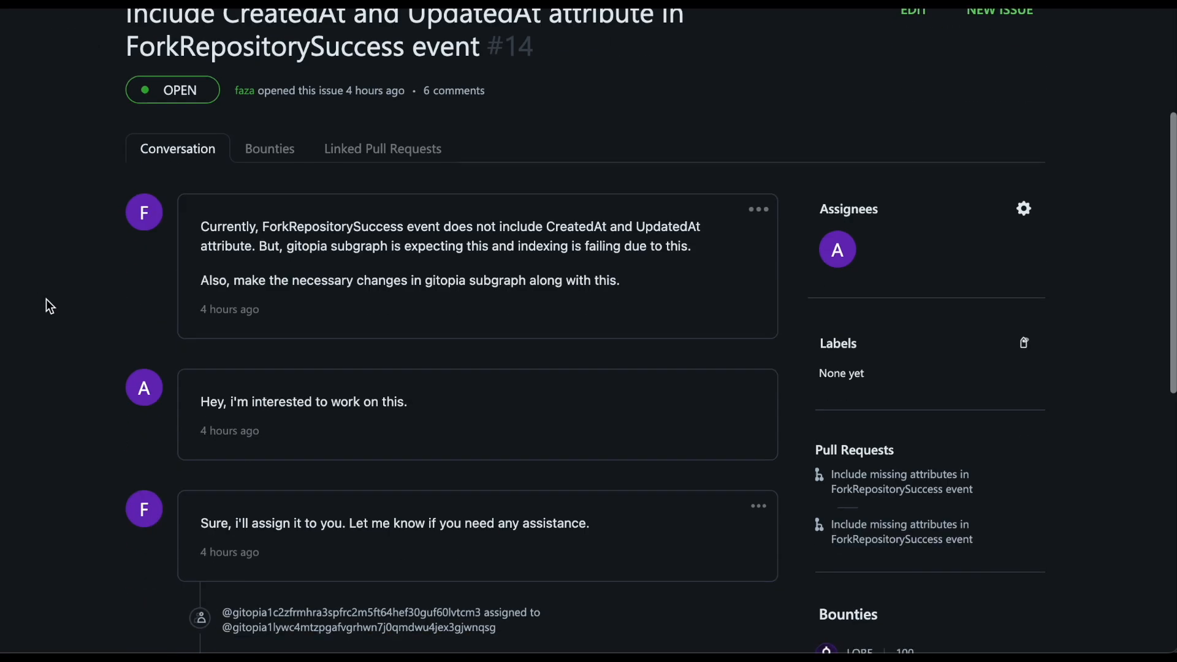
scroll(46, 359, "down", 1)
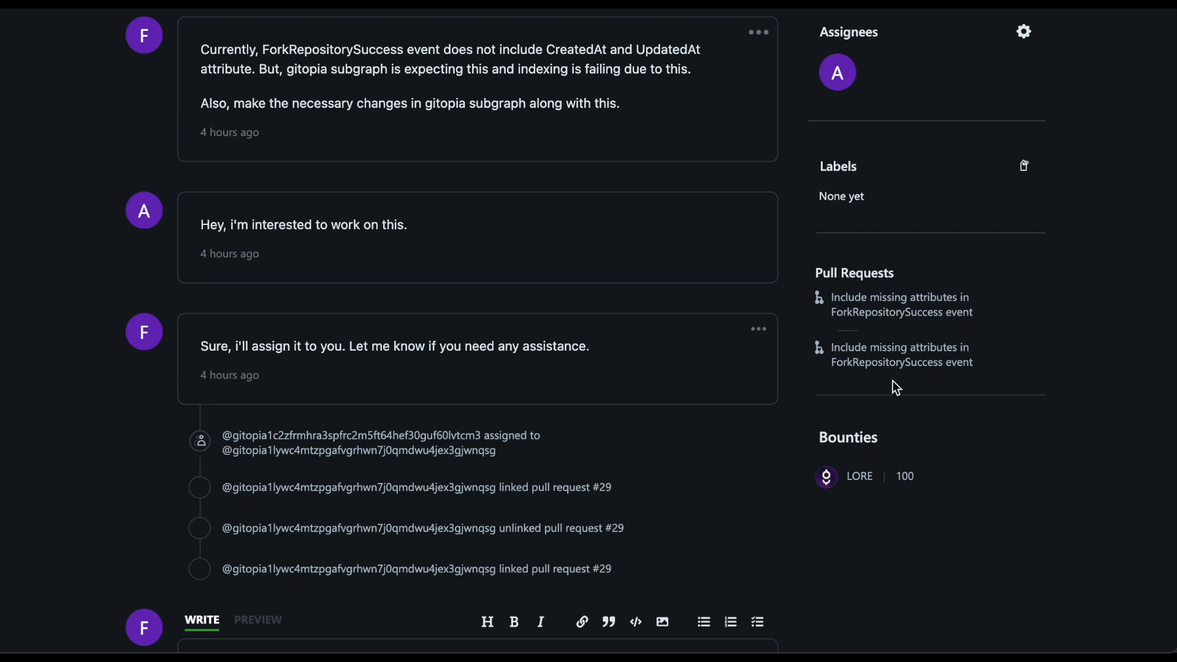
left_click(910, 365)
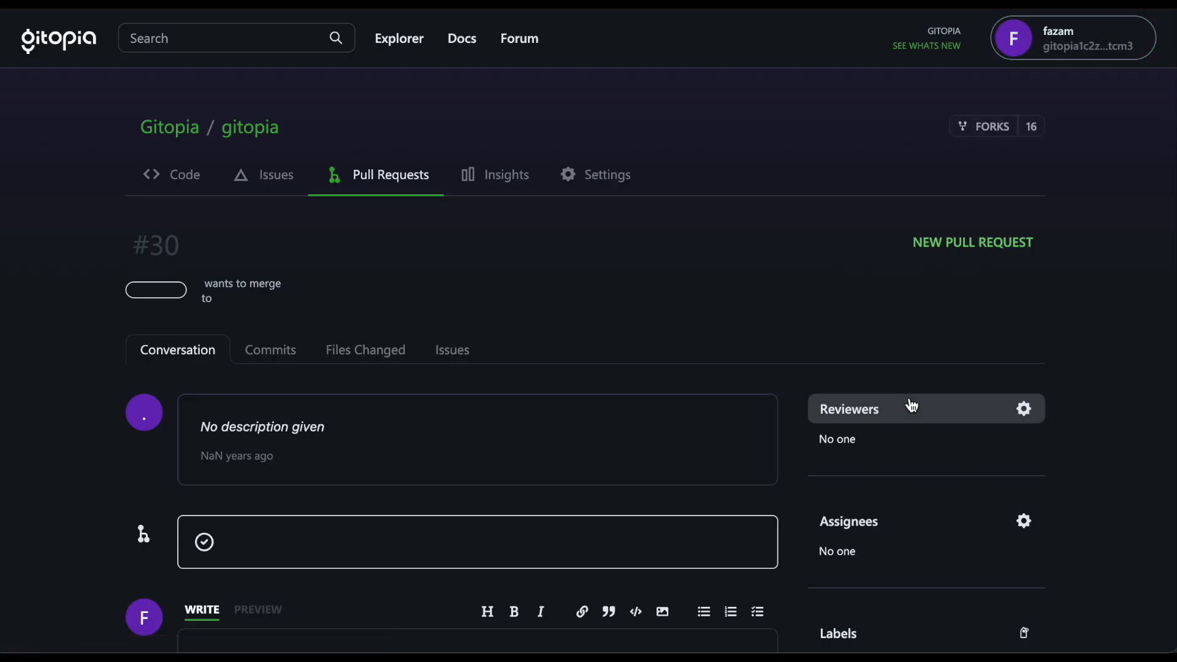
Review the commits, changed files and linked issues of pull request #30.
scroll(568, 334, "down", 2)
left_click(277, 195)
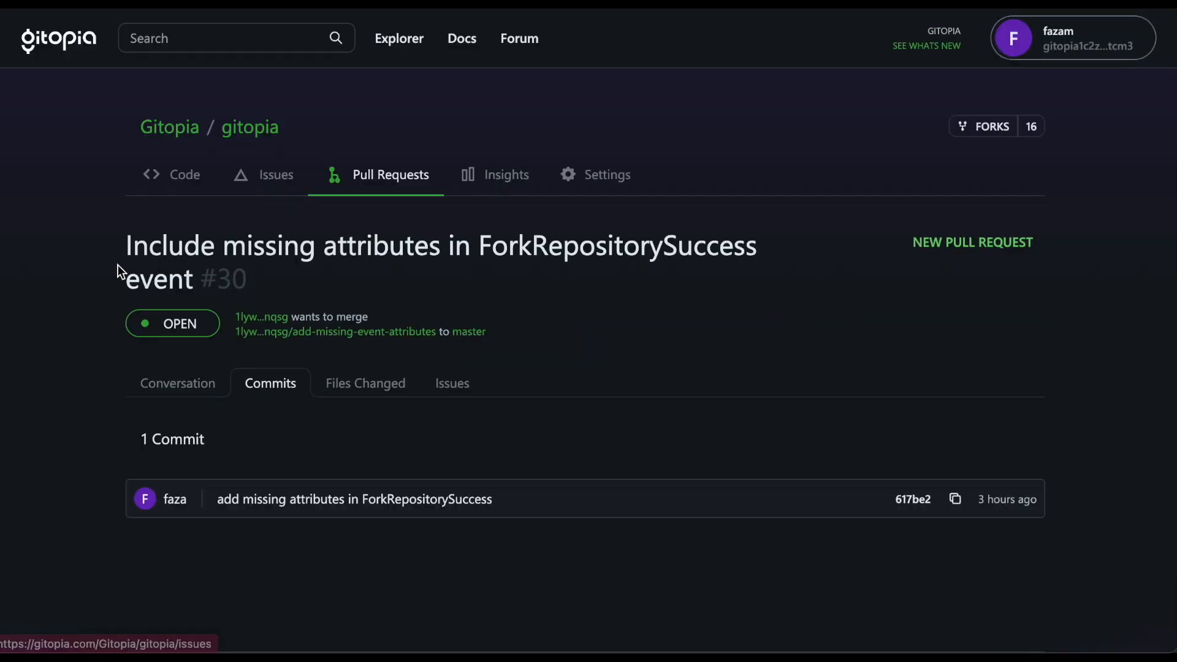
left_click(368, 388)
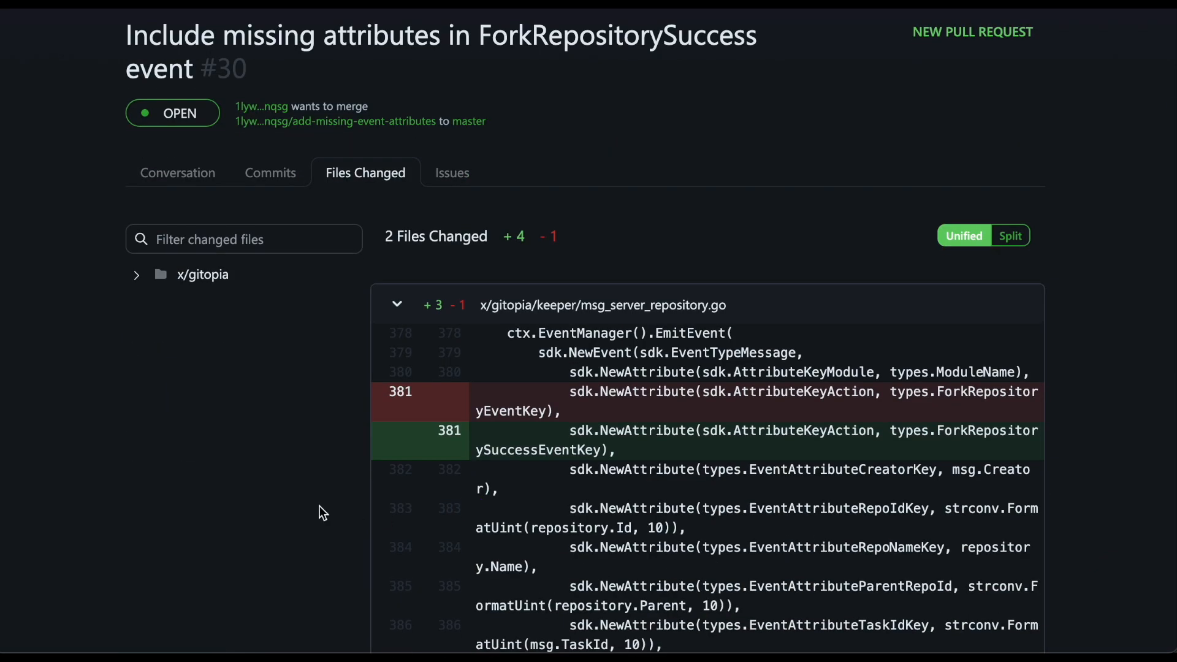
scroll(552, 484, "down", 8)
scroll(551, 484, "up", 10)
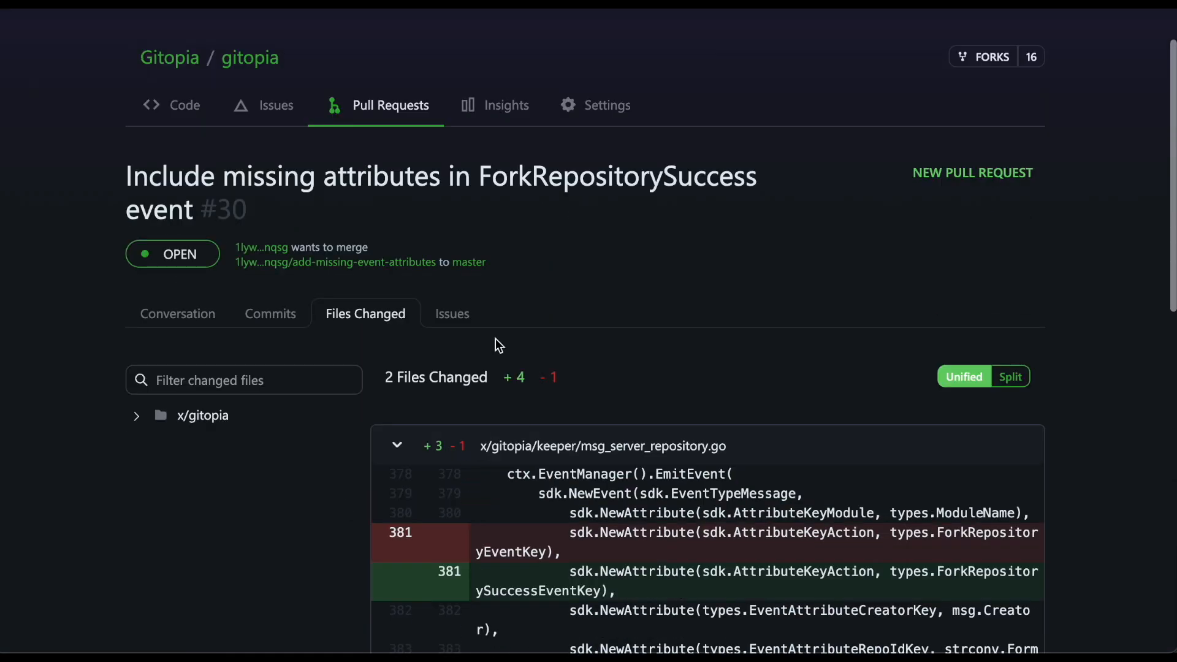
left_click(466, 318)
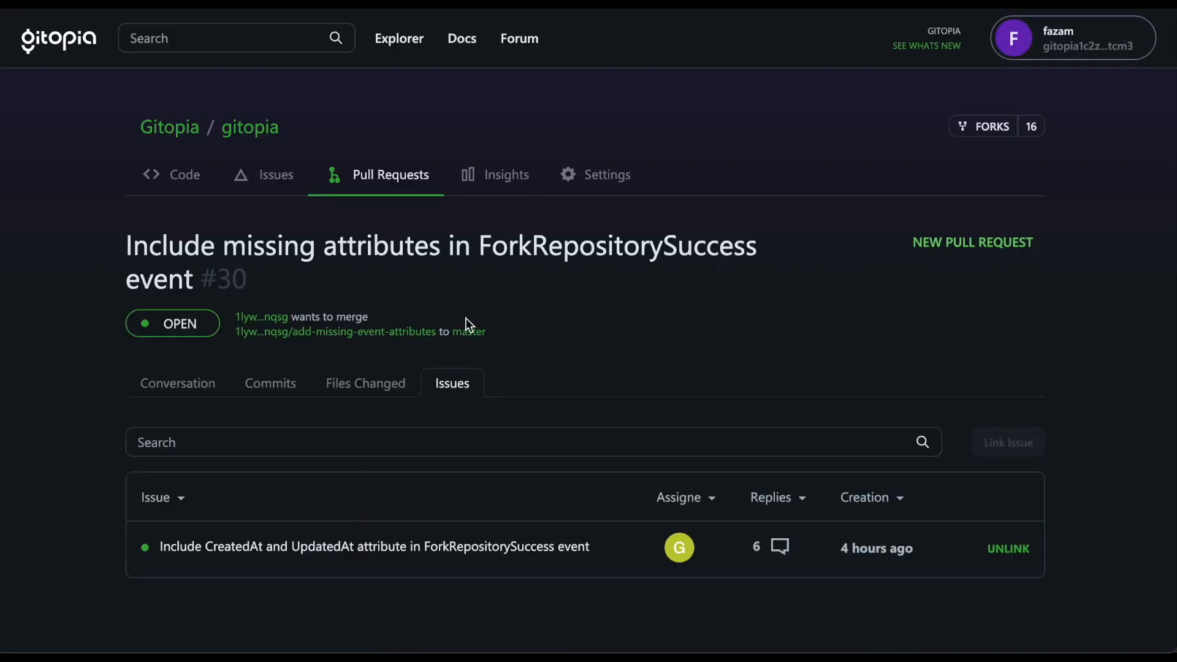
Post the comment "LGTM" in the conversation of pull request #30.
left_click(192, 384)
scroll(75, 364, "down", 2)
scroll(75, 363, "down", 2)
left_click(299, 472)
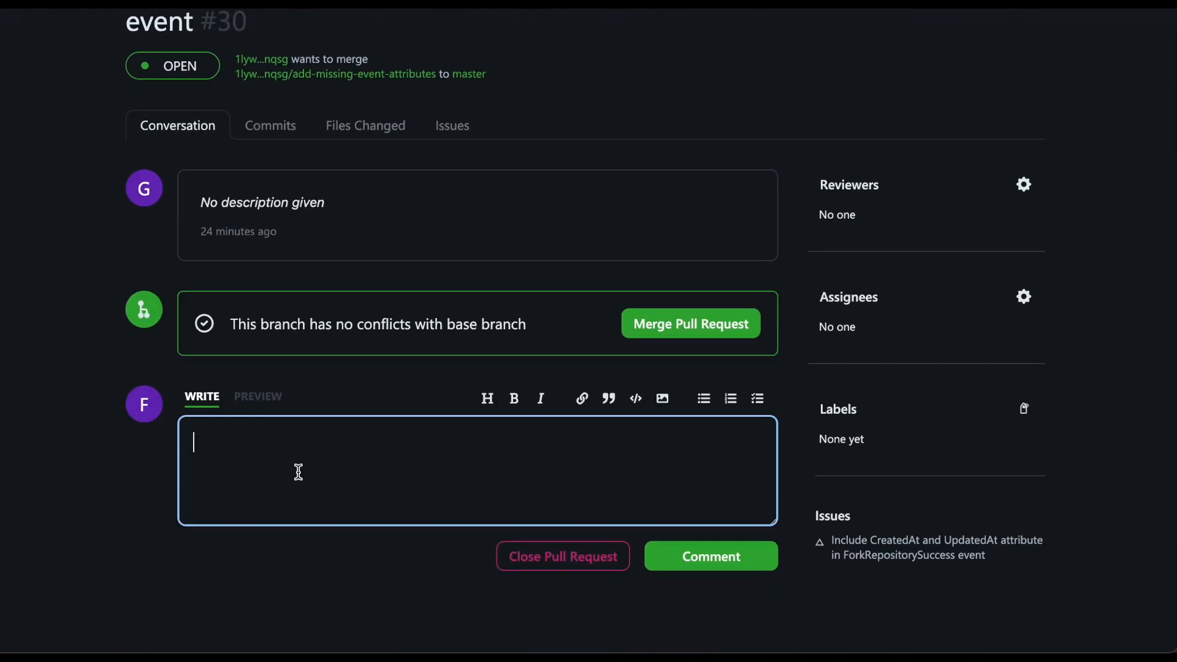
left_click(737, 562)
Merge pull request #30 into the master branch.
left_click(643, 374)
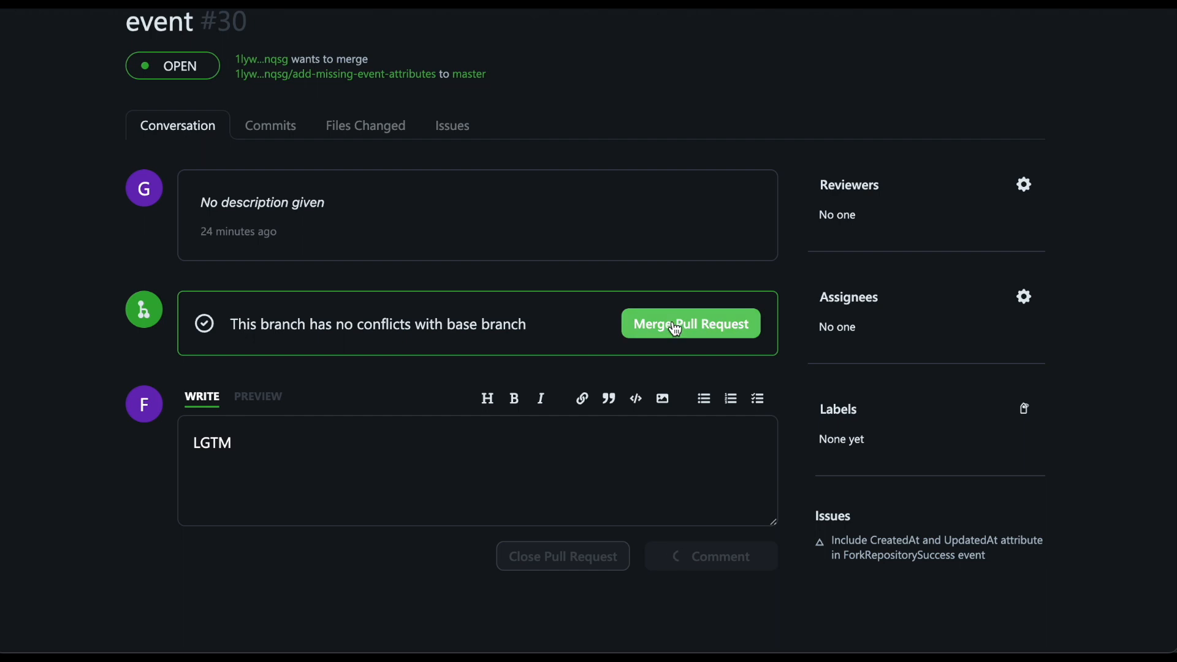
scroll(676, 328, "down", 1)
left_click(680, 397)
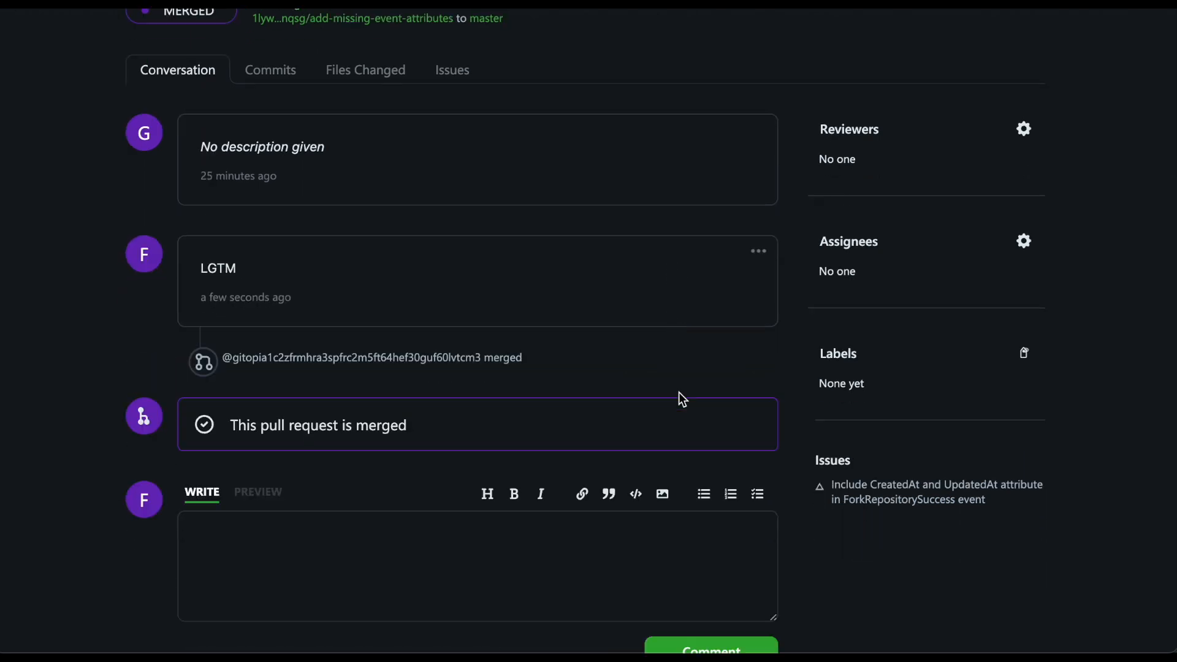
scroll(796, 380, "down", 1)
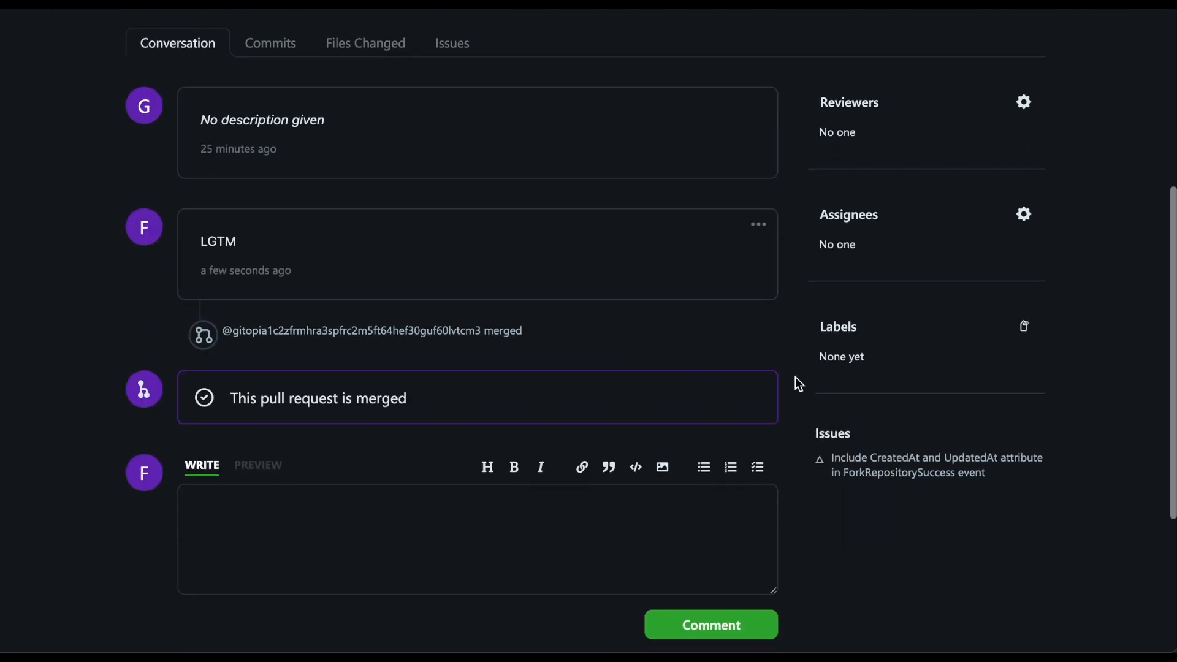
scroll(797, 382, "up", 2)
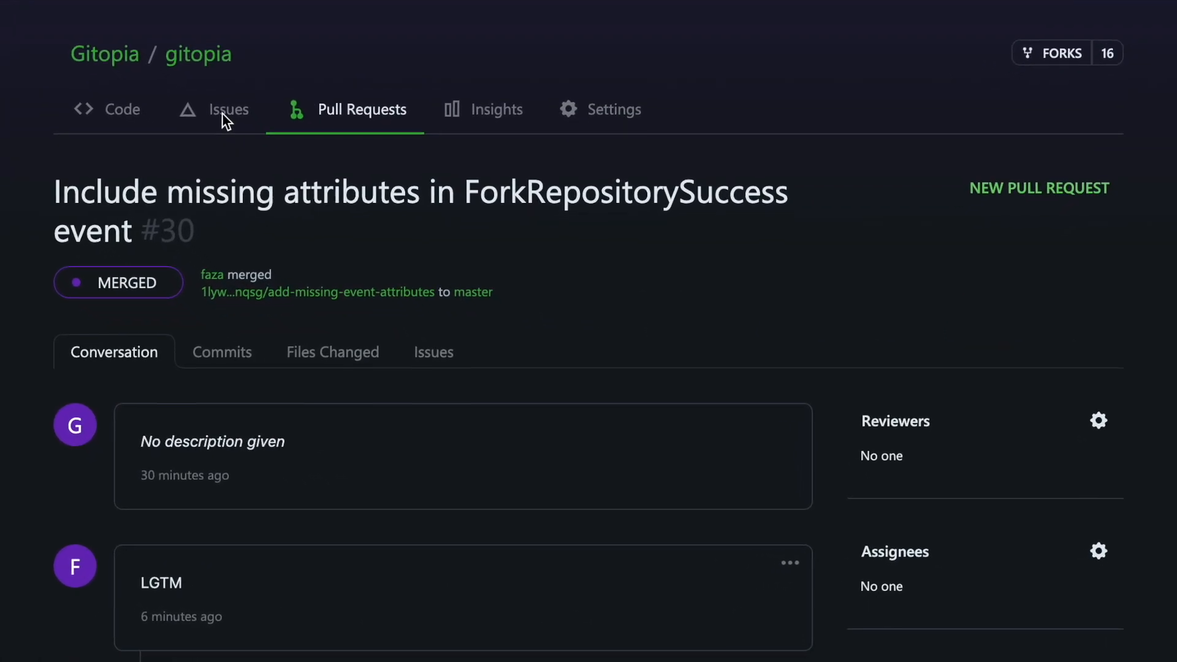
Filter the repository's issues to closed ones, open issue #14 and examine its bounties.
left_click(244, 145)
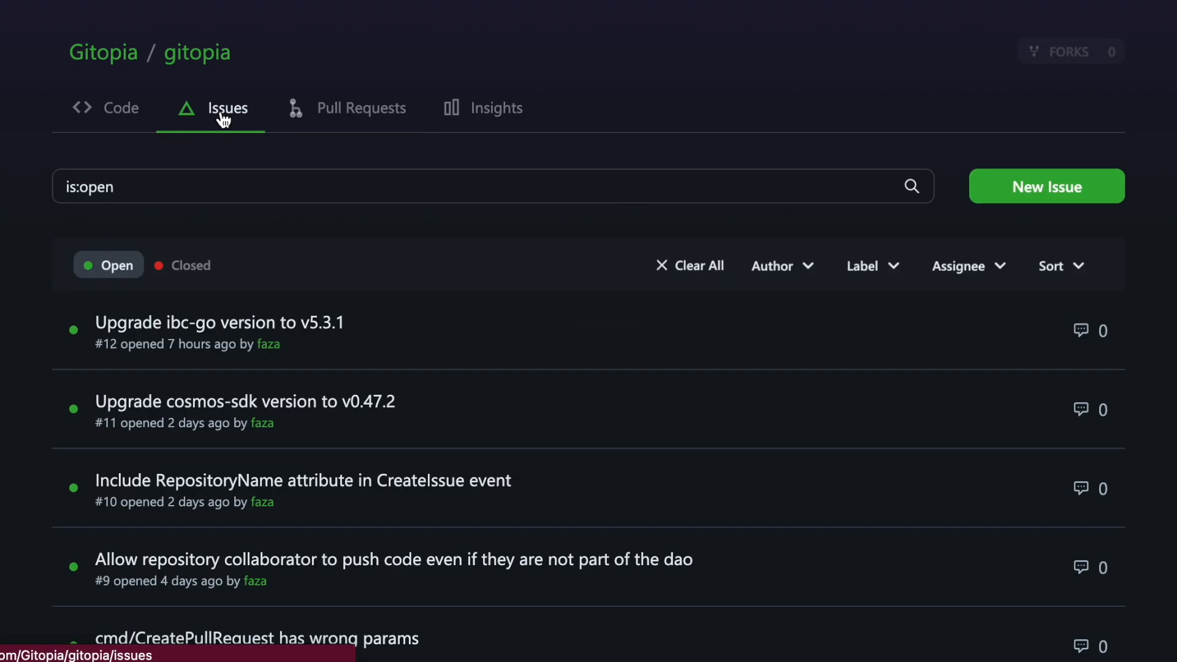
left_click(195, 272)
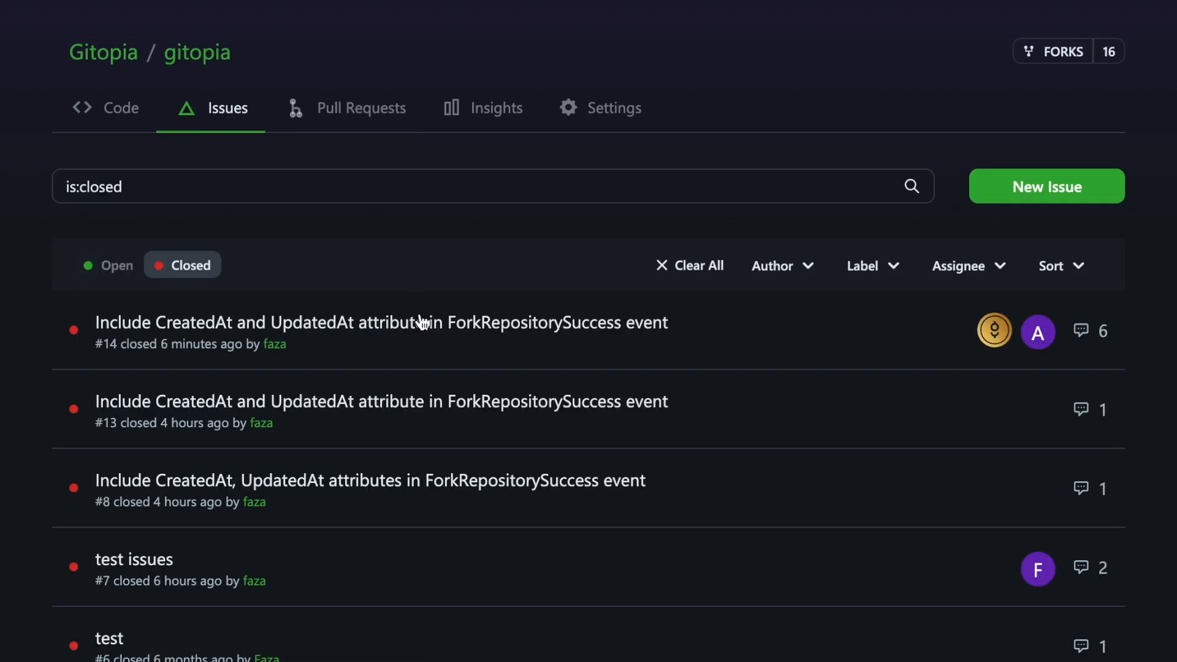
left_click(422, 322)
scroll(8, 358, "down", 2)
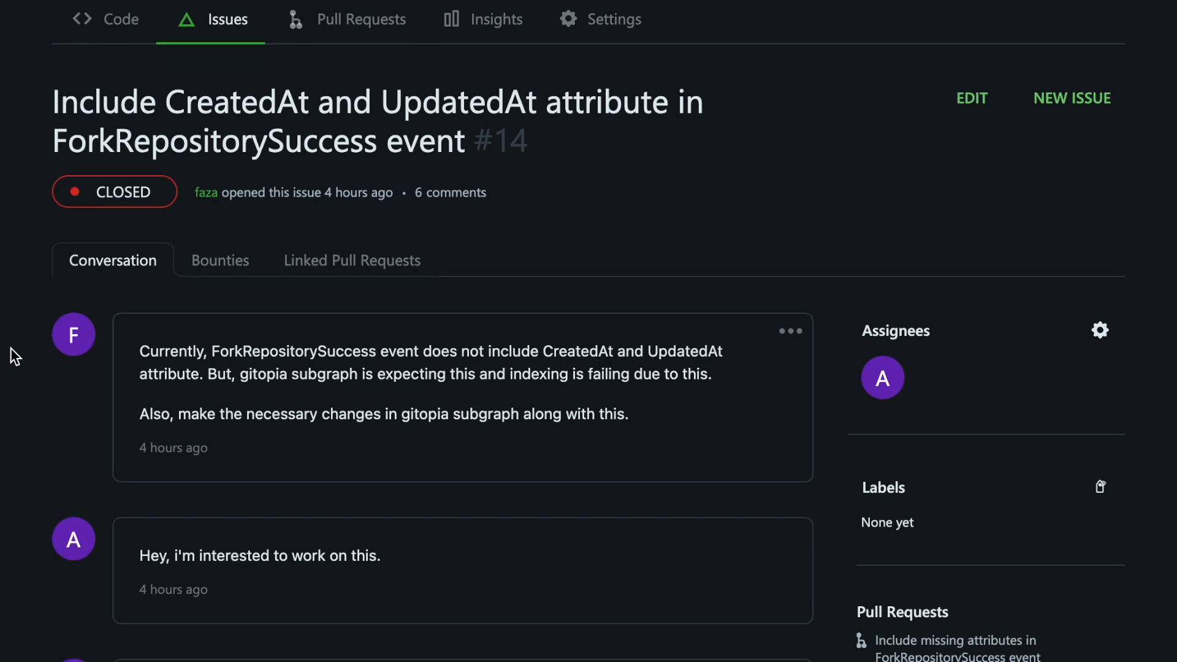
left_click(218, 269)
scroll(30, 337, "down", 1)
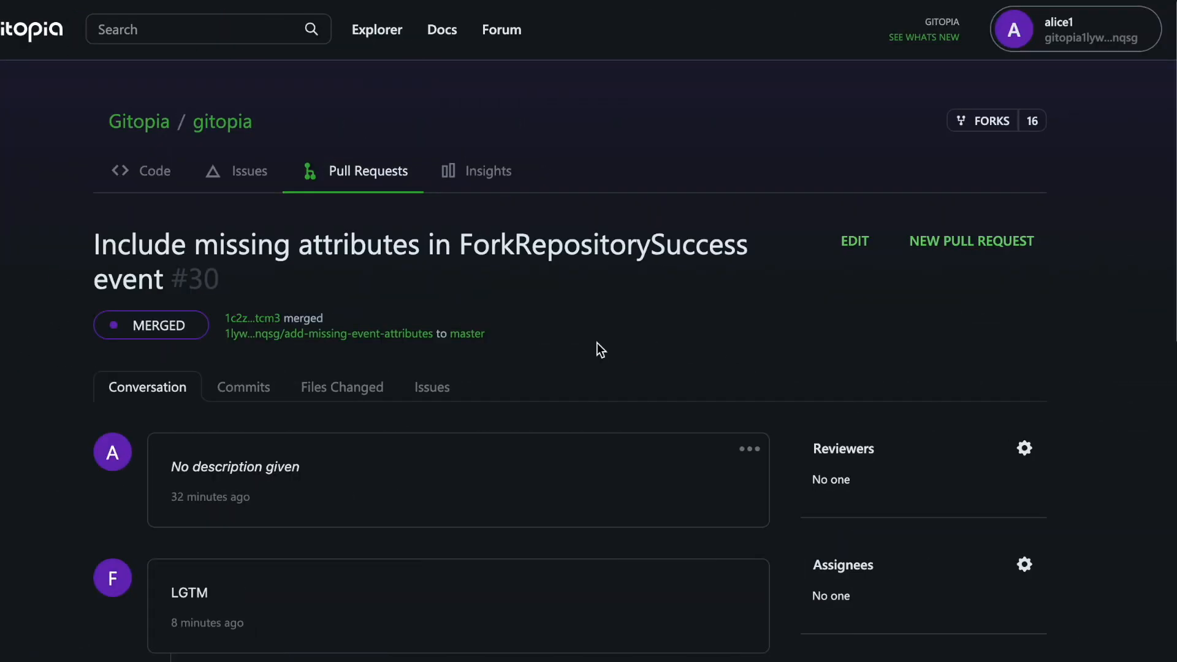
From the contributor's account, open the wallet details to check the LORE balance.
left_click(1043, 41)
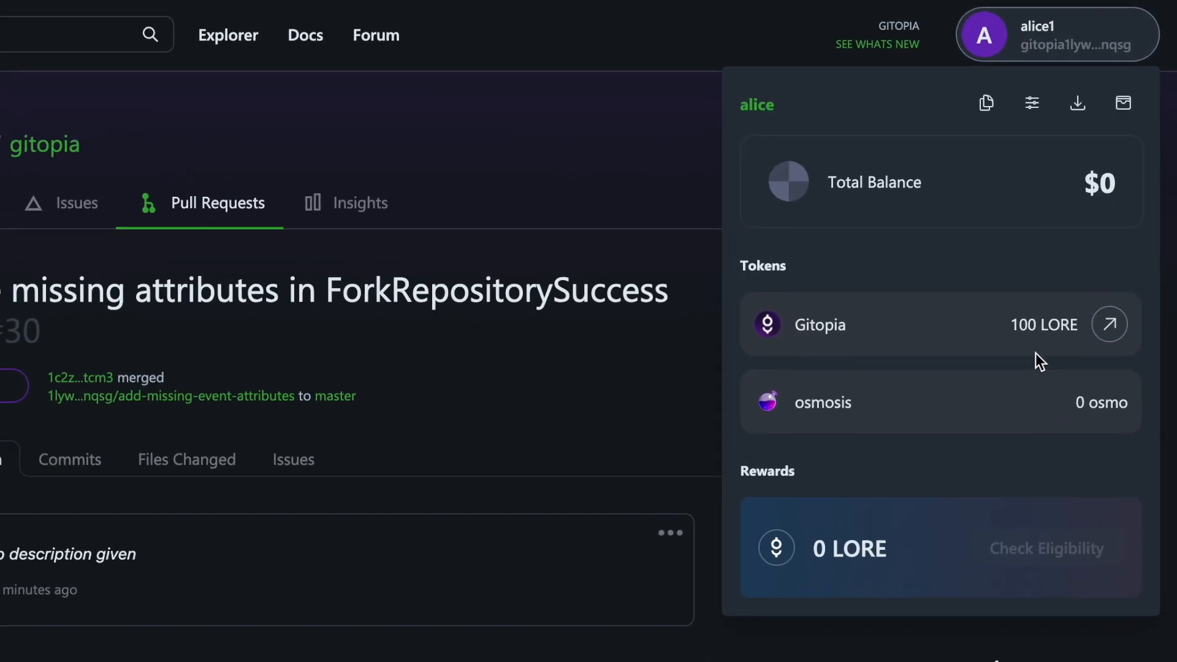